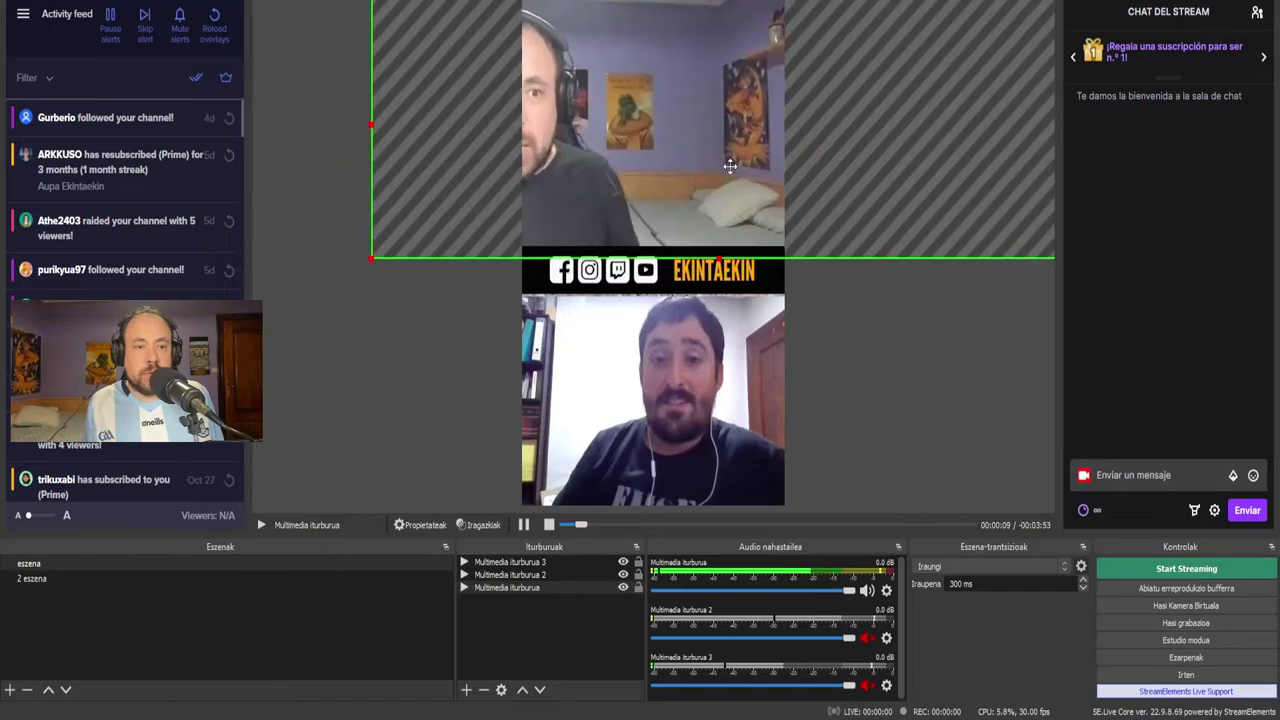
- Crop the sides of the upper webcam video (Multimedia iturburua) and position it so its lower edge meets the banner
left_click_drag(371, 123, 446, 117)
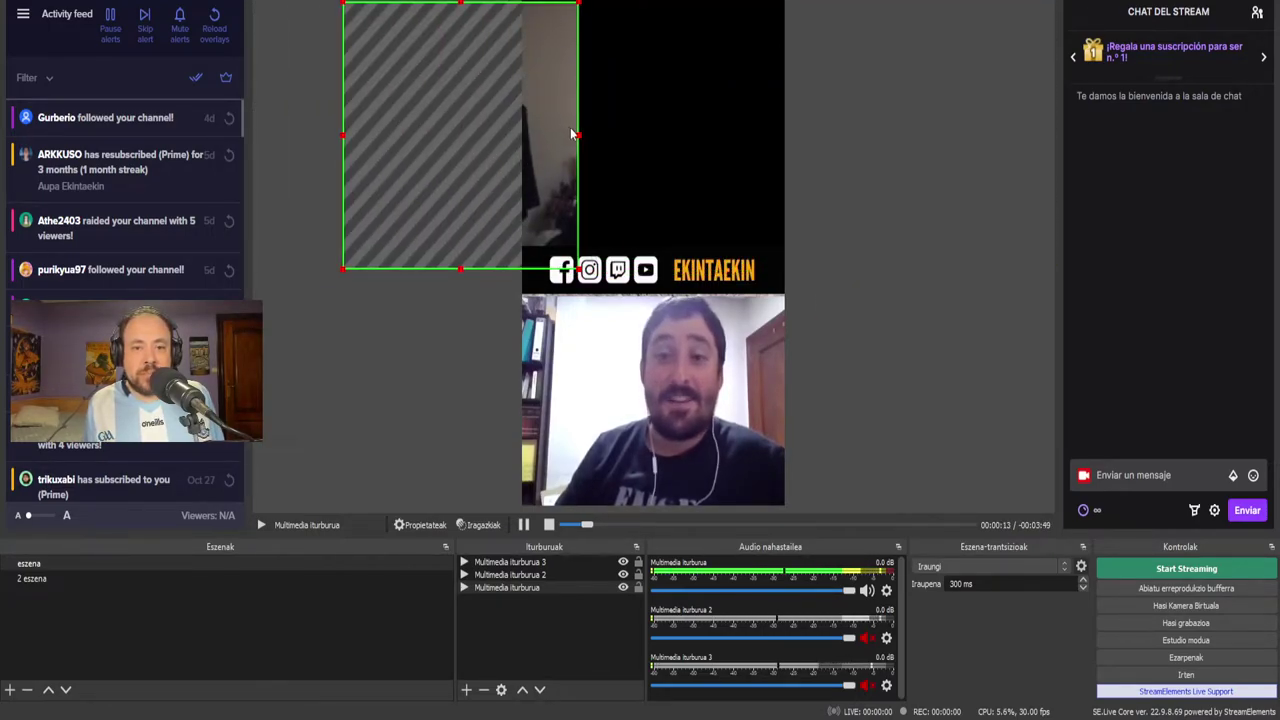
left_click_drag(572, 133, 853, 123)
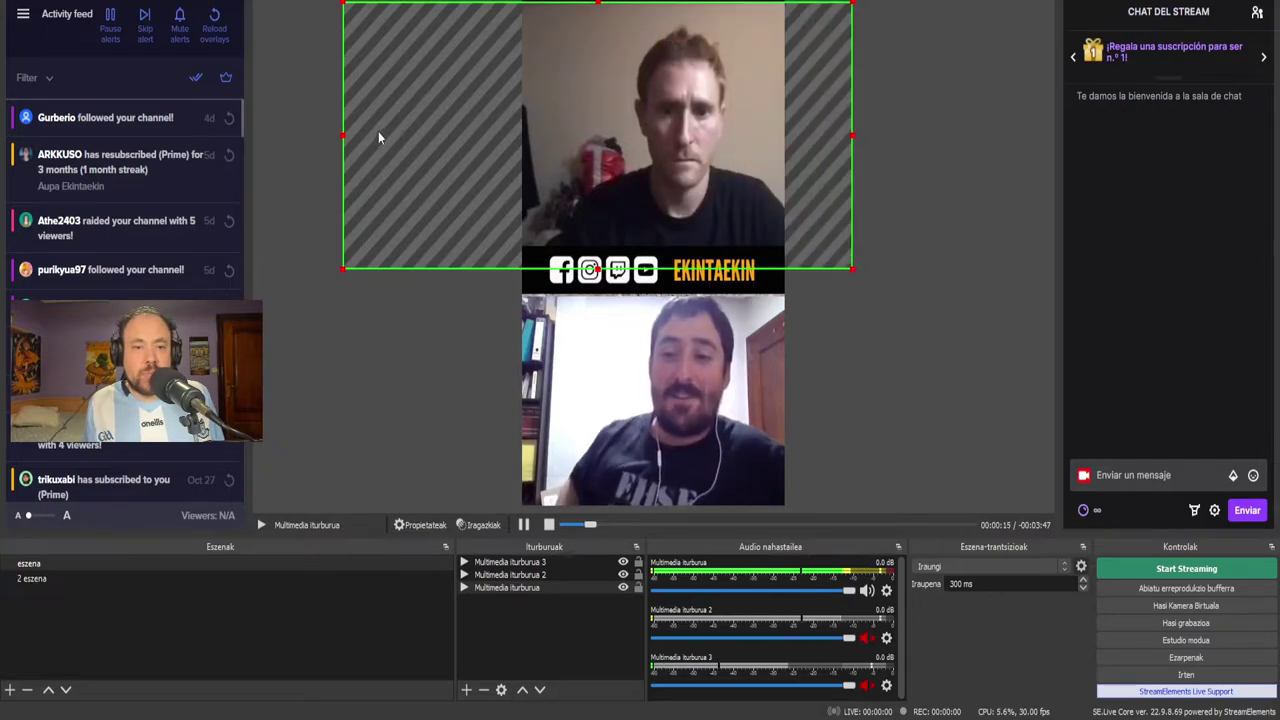
left_click_drag(338, 143, 489, 139)
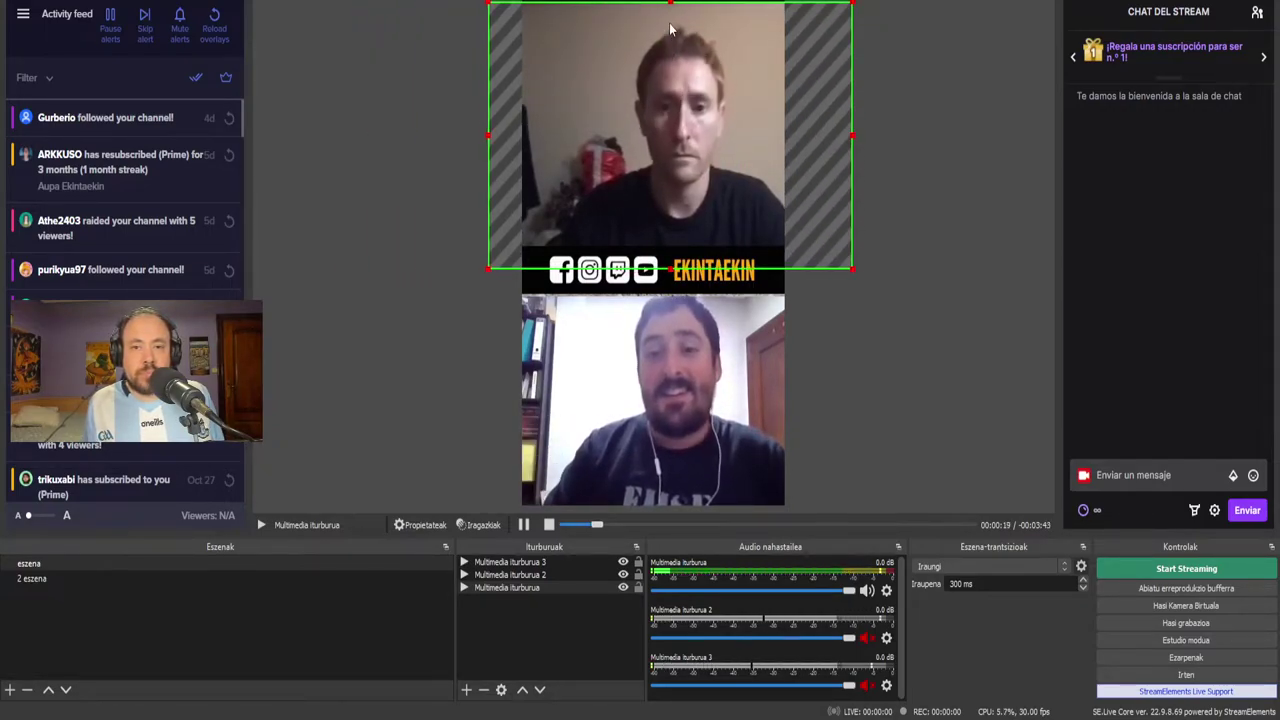
left_click_drag(670, 3, 670, 3)
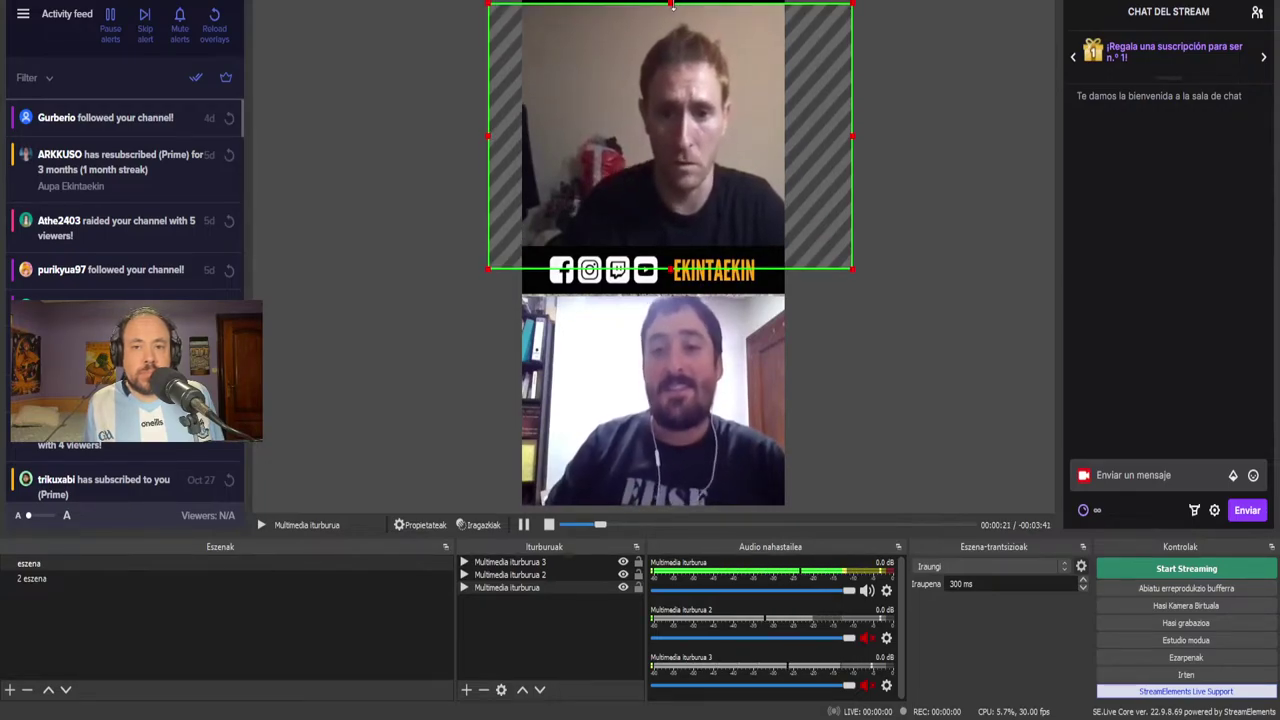
left_click_drag(670, 190, 668, 139)
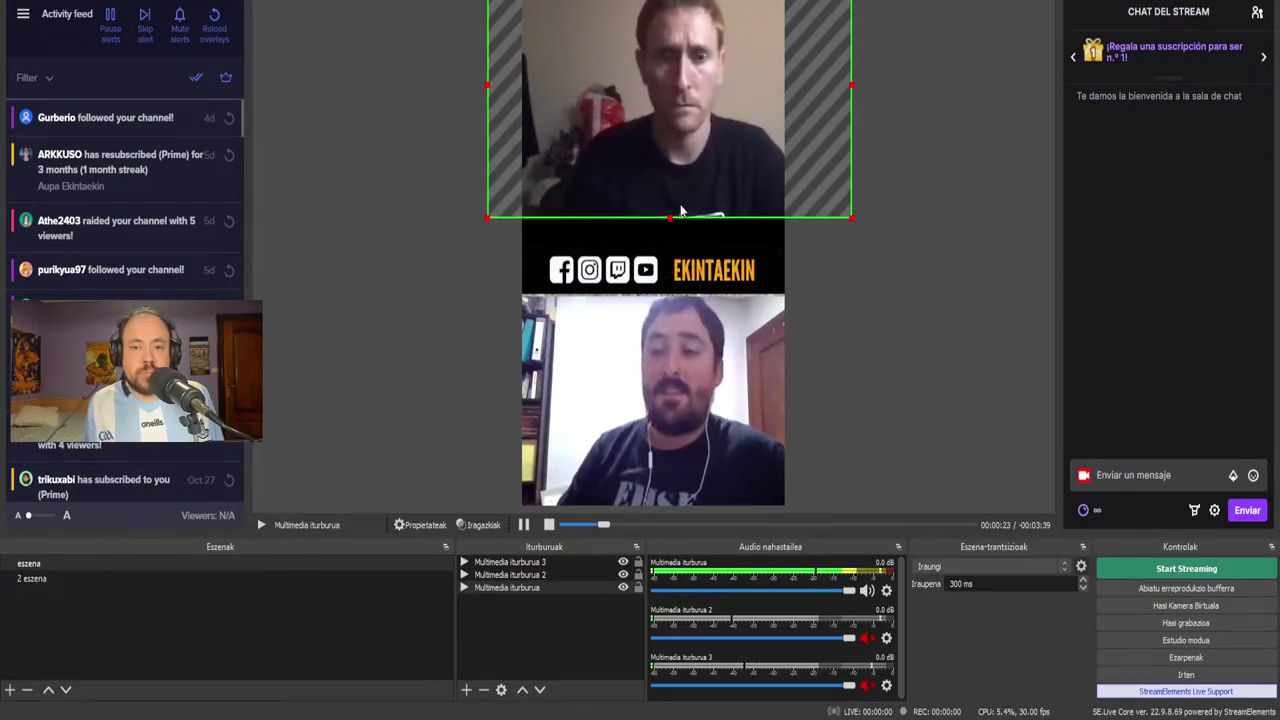
left_click_drag(671, 218, 667, 245)
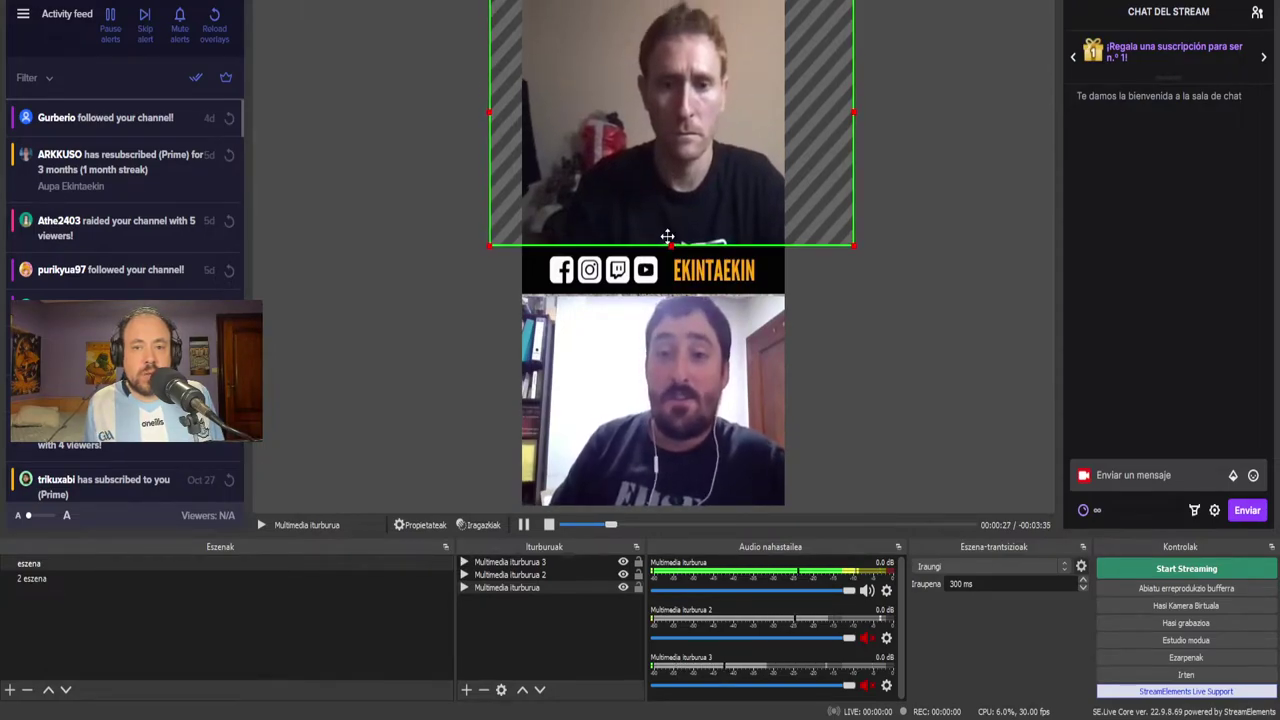
left_click(916, 261)
left_click(894, 151)
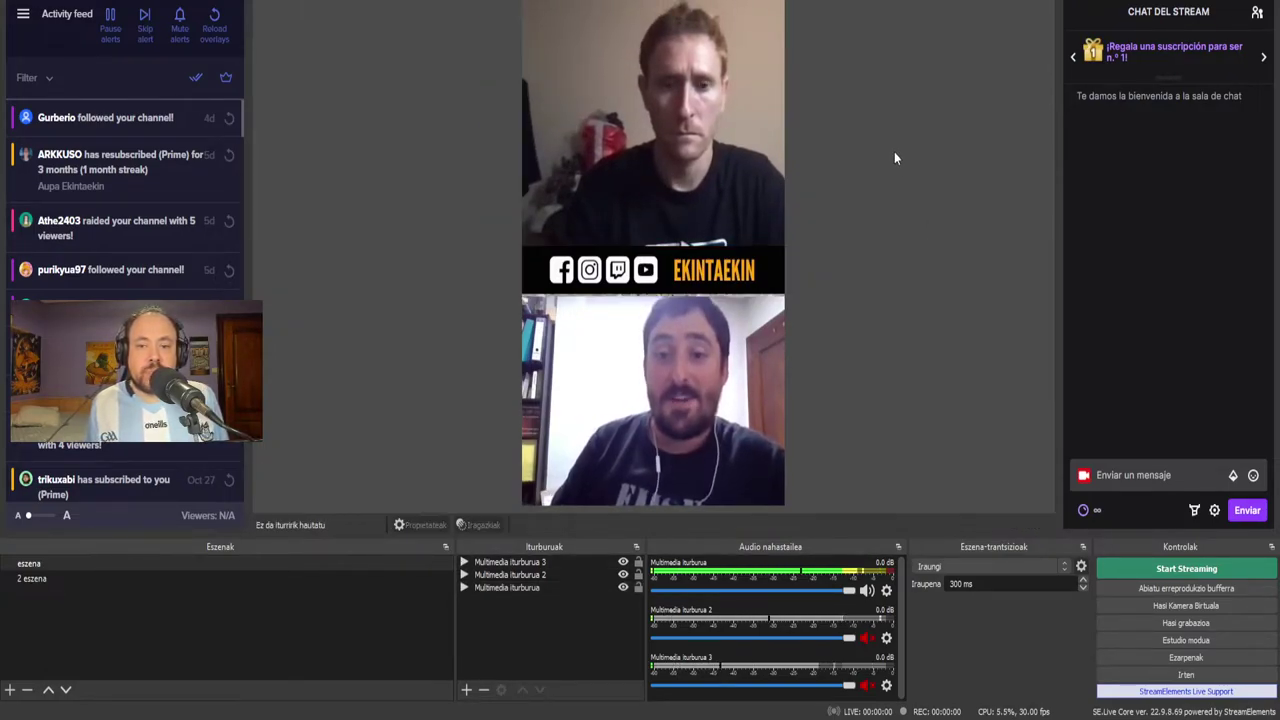
- Start recording the vertical scene with the two webcams and the banner, and stop the recording
left_click(1150, 623)
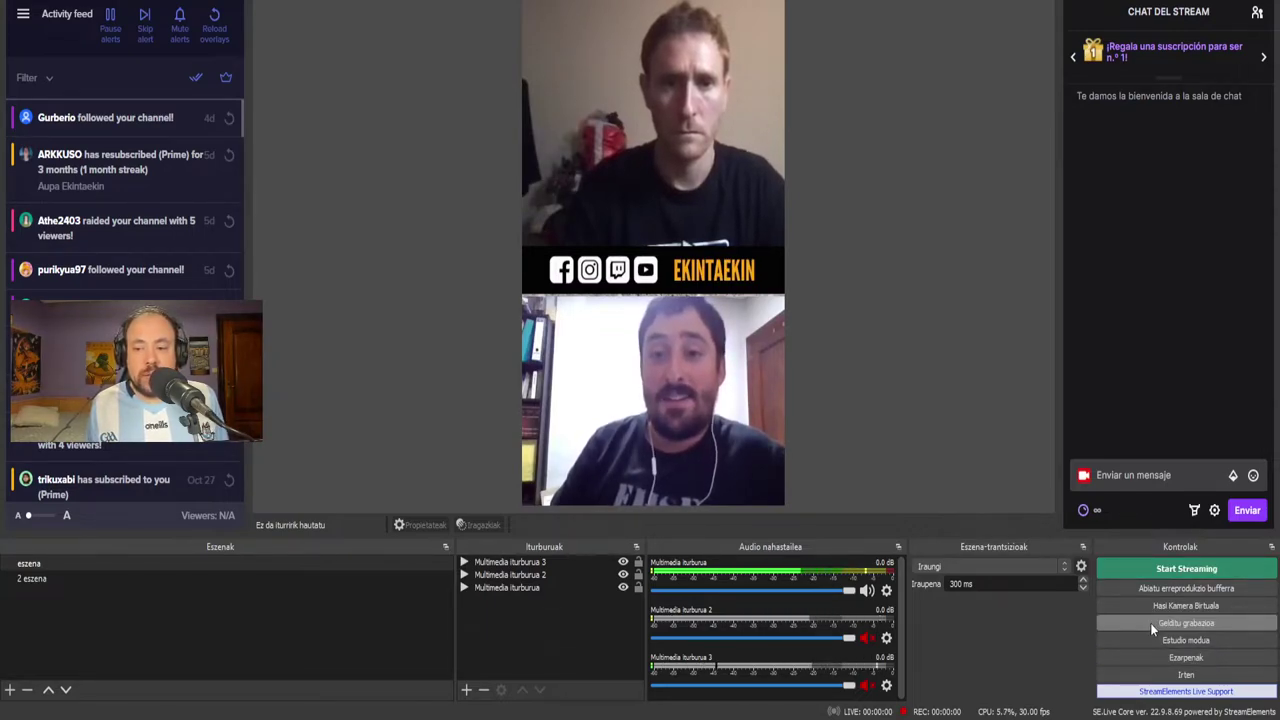
left_click(1150, 623)
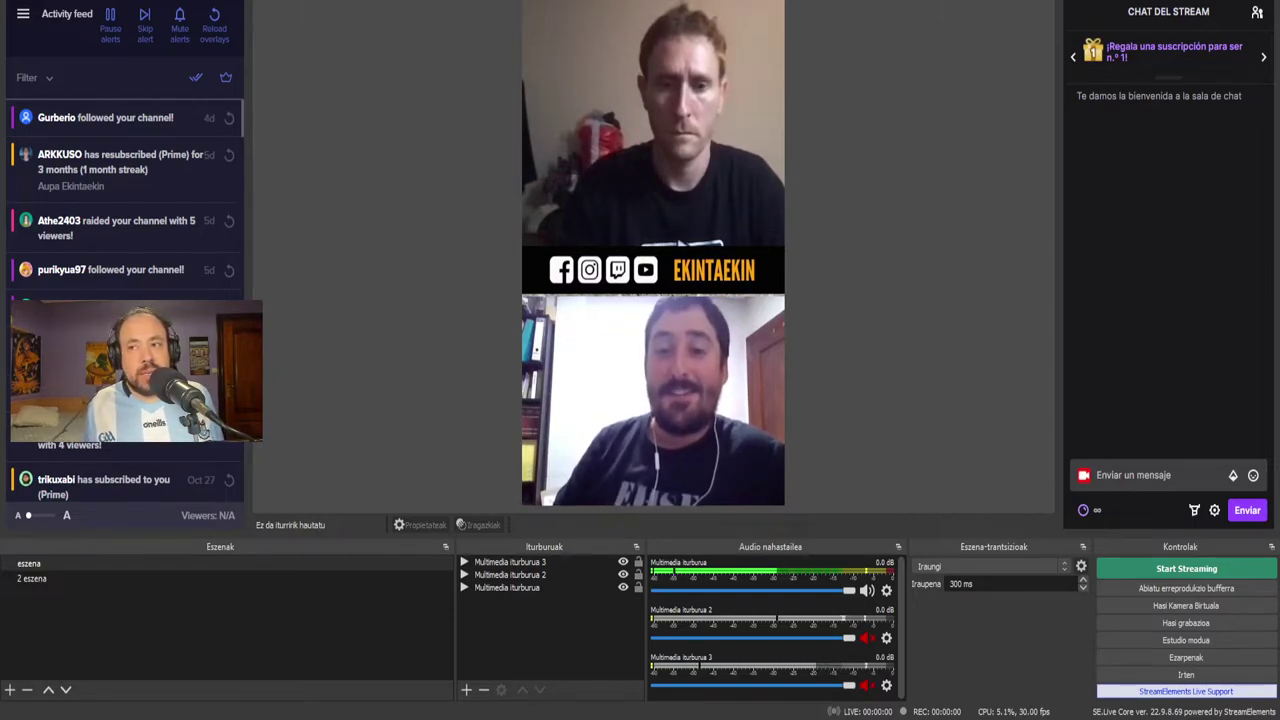
- Switch to Premiere Pro and stack recordings 18-44-44, 18-39-07 and 18-50-09 on V1, V2 and V3, all starting at 00:00
key("alt+F4")
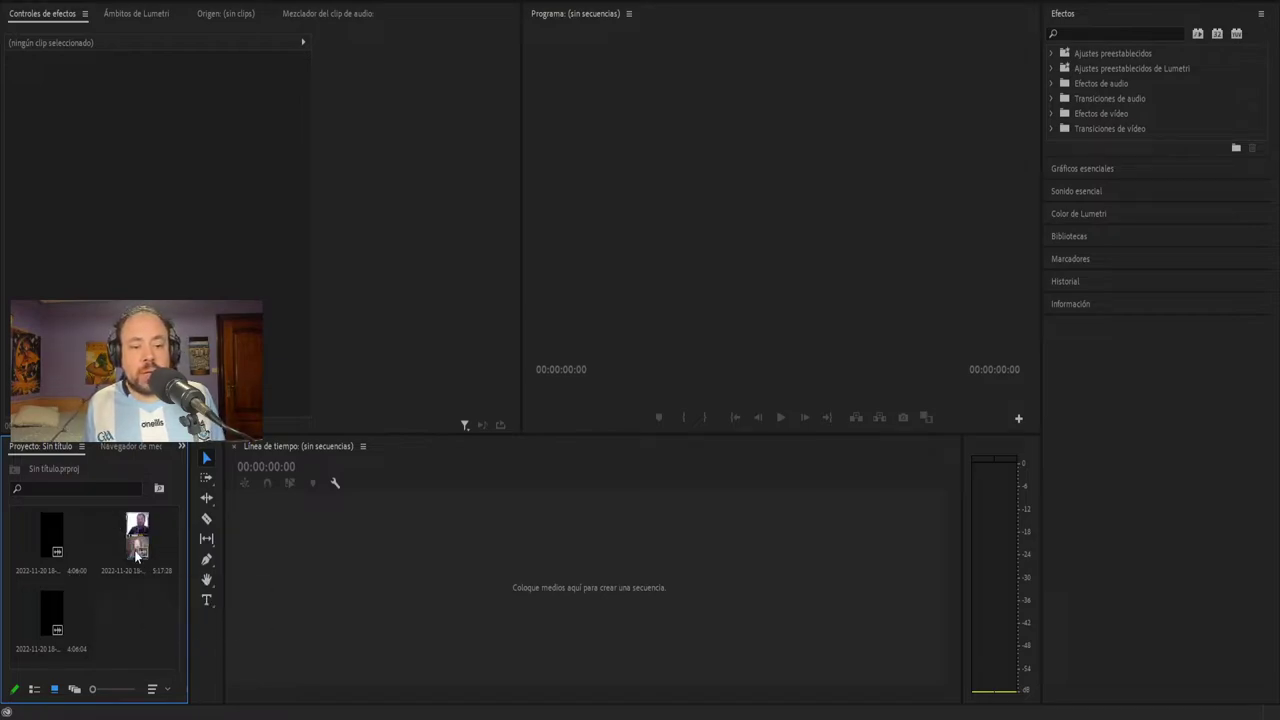
left_click_drag(137, 555, 280, 572)
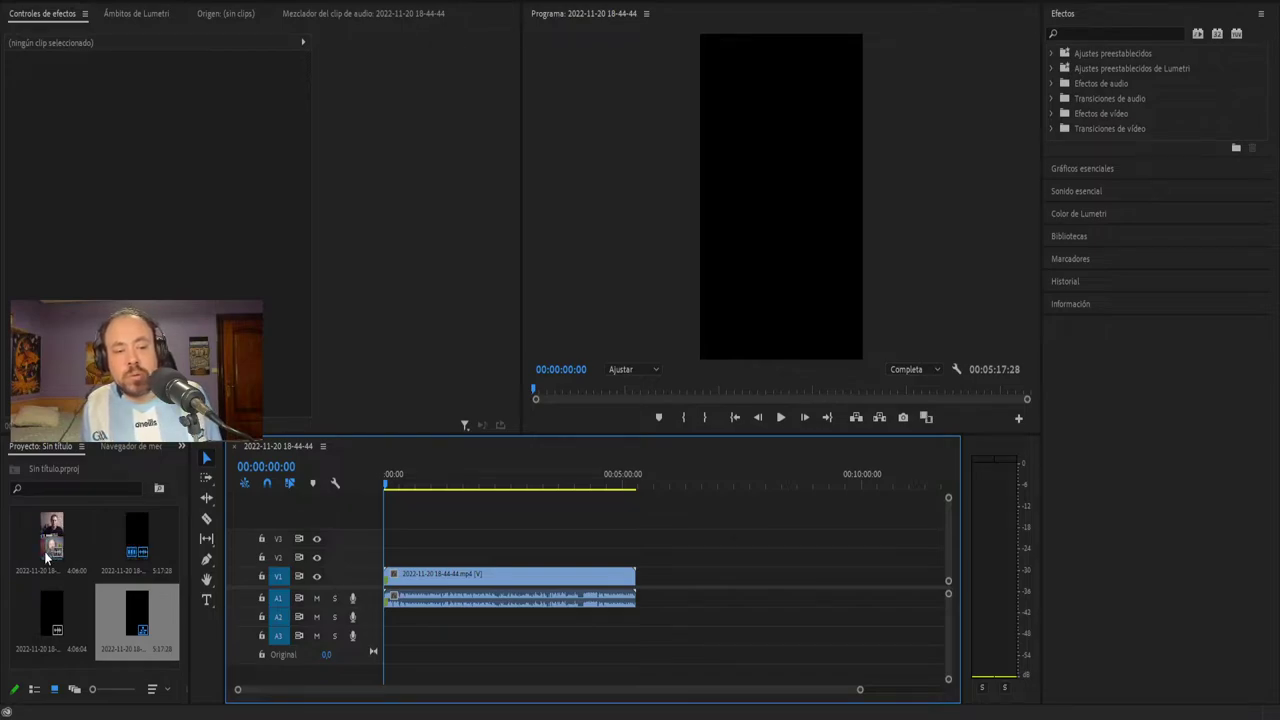
left_click_drag(46, 557, 389, 556)
left_click_drag(63, 624, 395, 645)
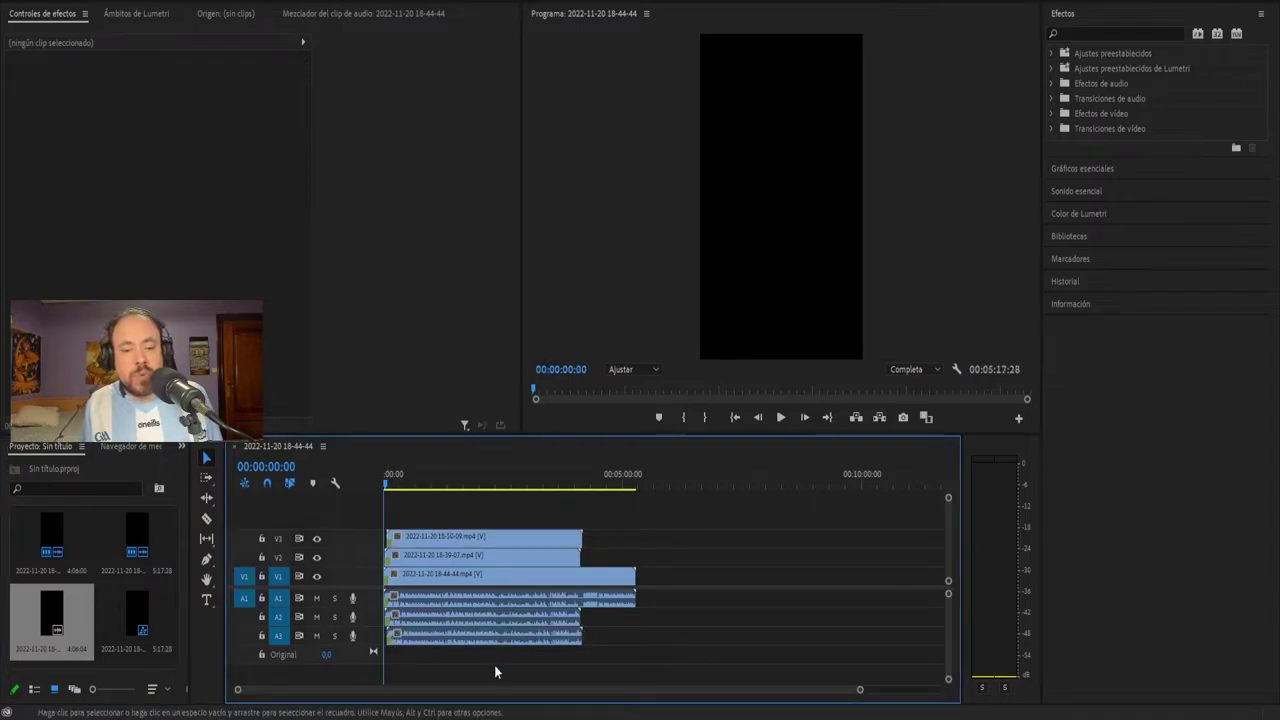
left_click_drag(454, 536, 434, 541)
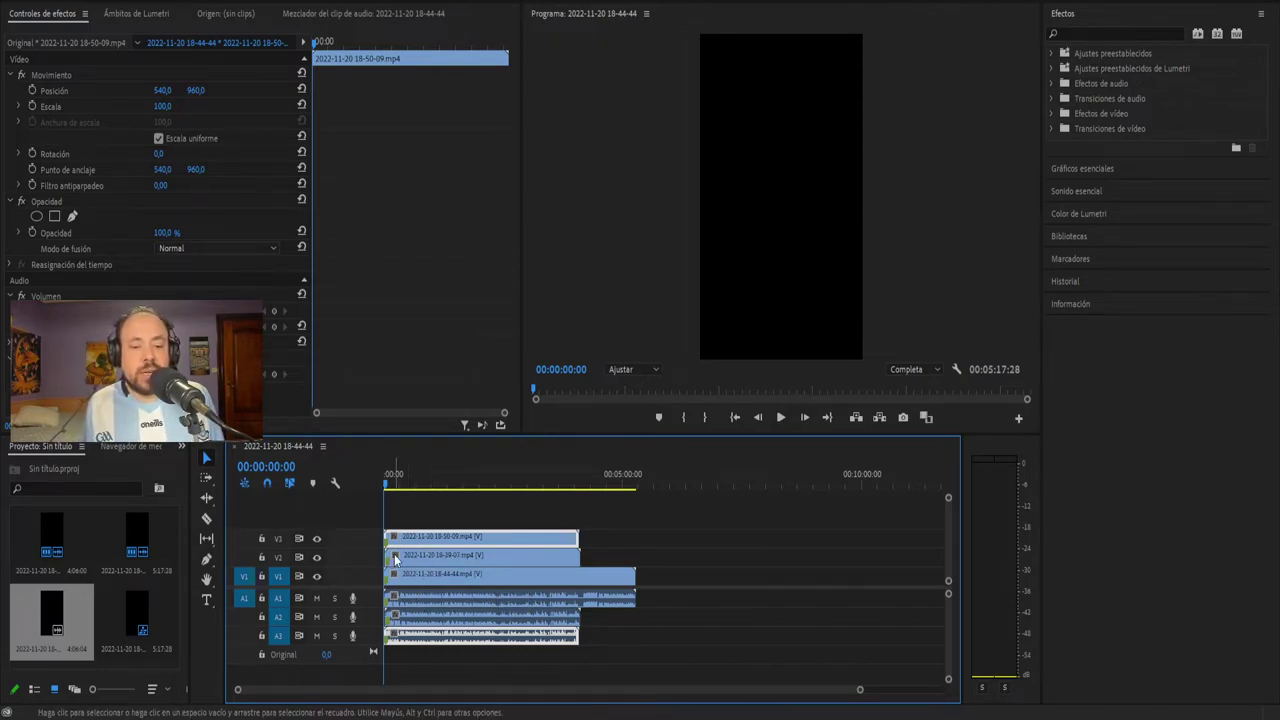
- Synchronize all three stacked clips by audio, using track channel 1
right_click(470, 538)
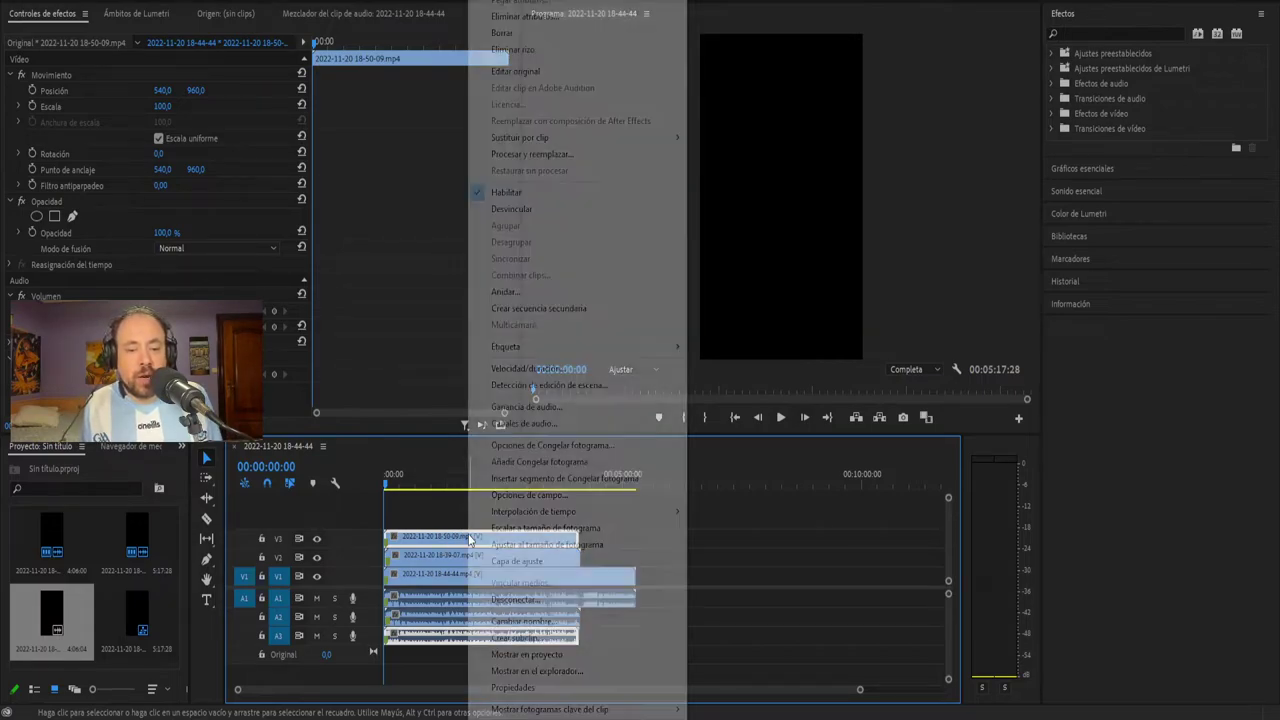
left_click(761, 512)
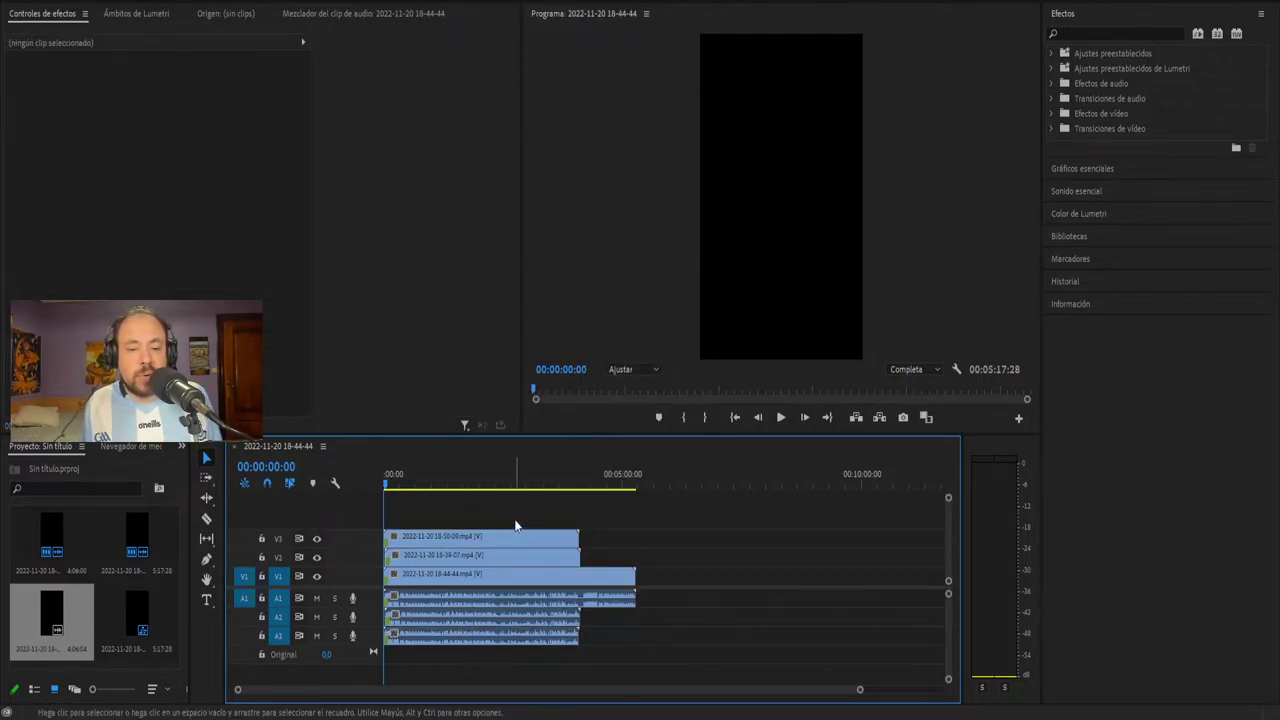
left_click_drag(516, 526, 510, 645)
right_click(535, 600)
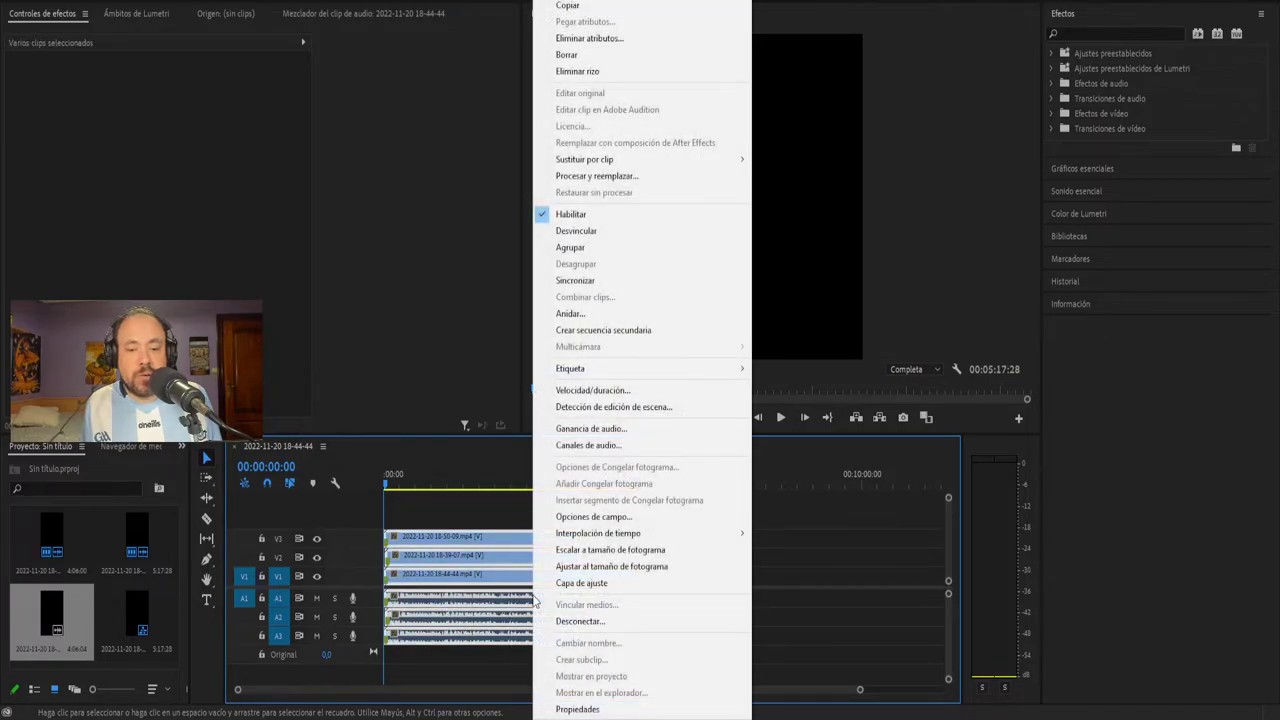
left_click(596, 281)
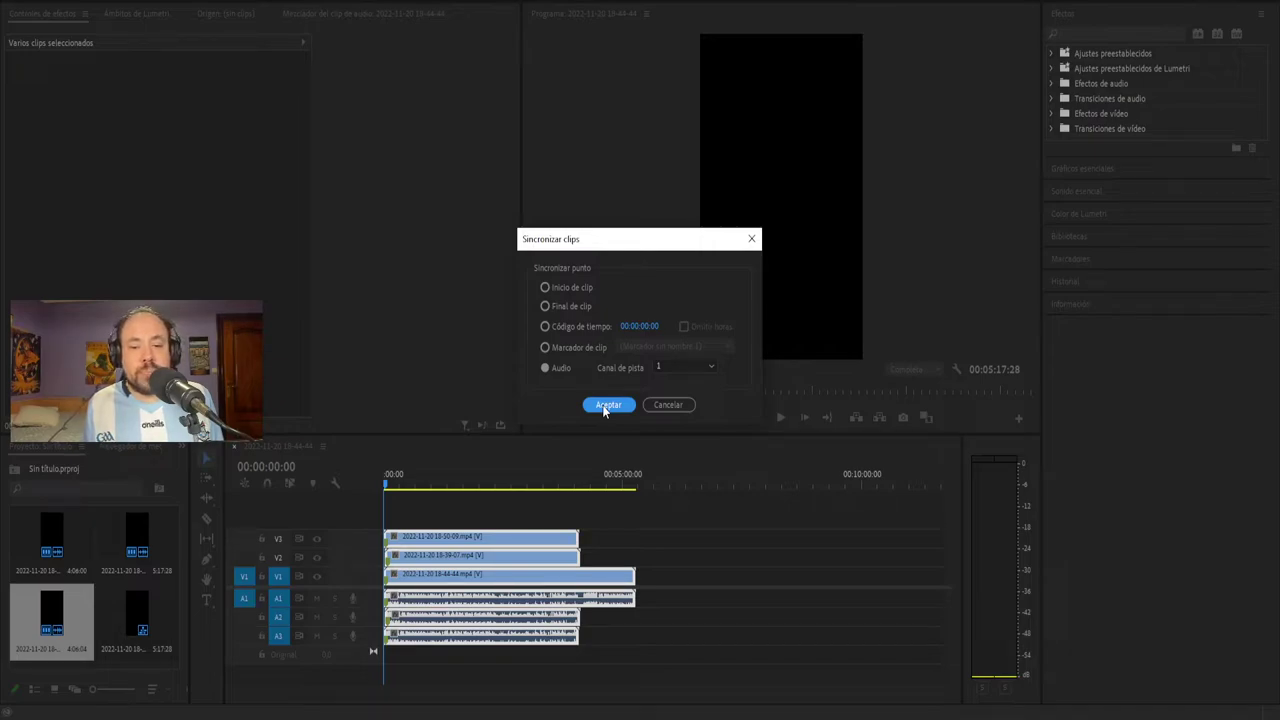
left_click(605, 405)
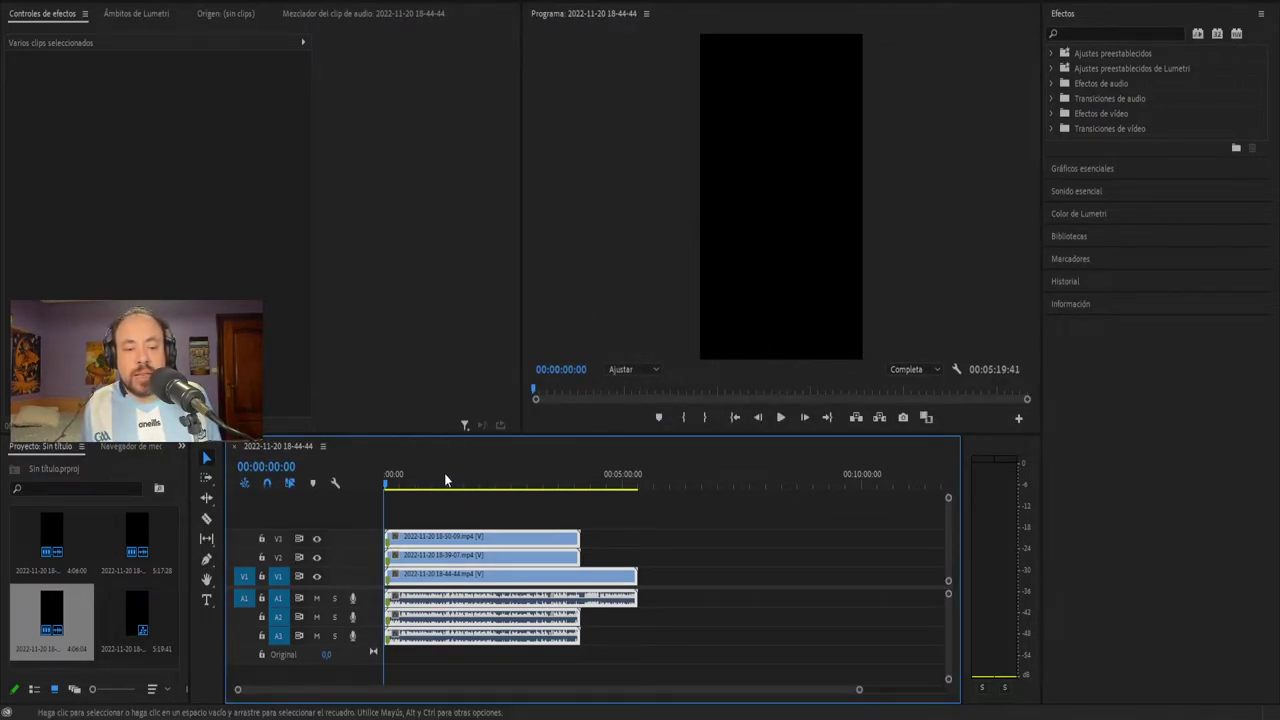
- Play the first seconds of the synchronized sequence and stop to check that the clips match
left_click(783, 421)
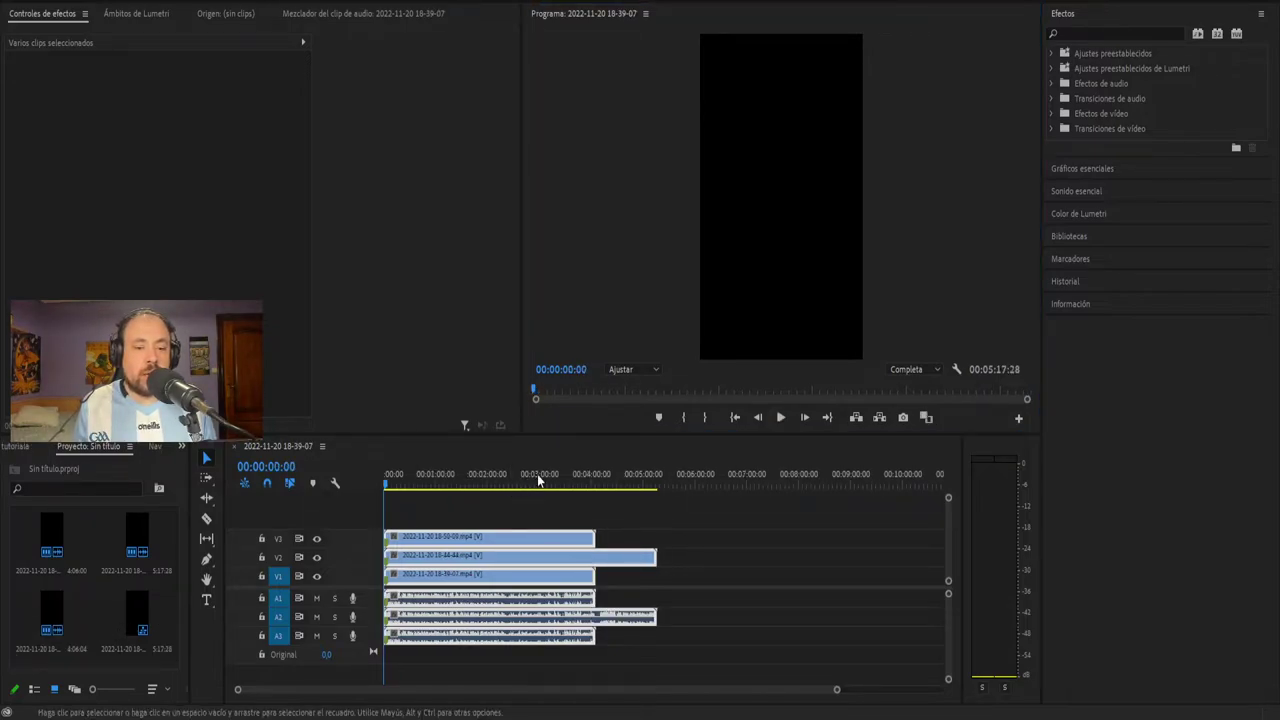
left_click(778, 419)
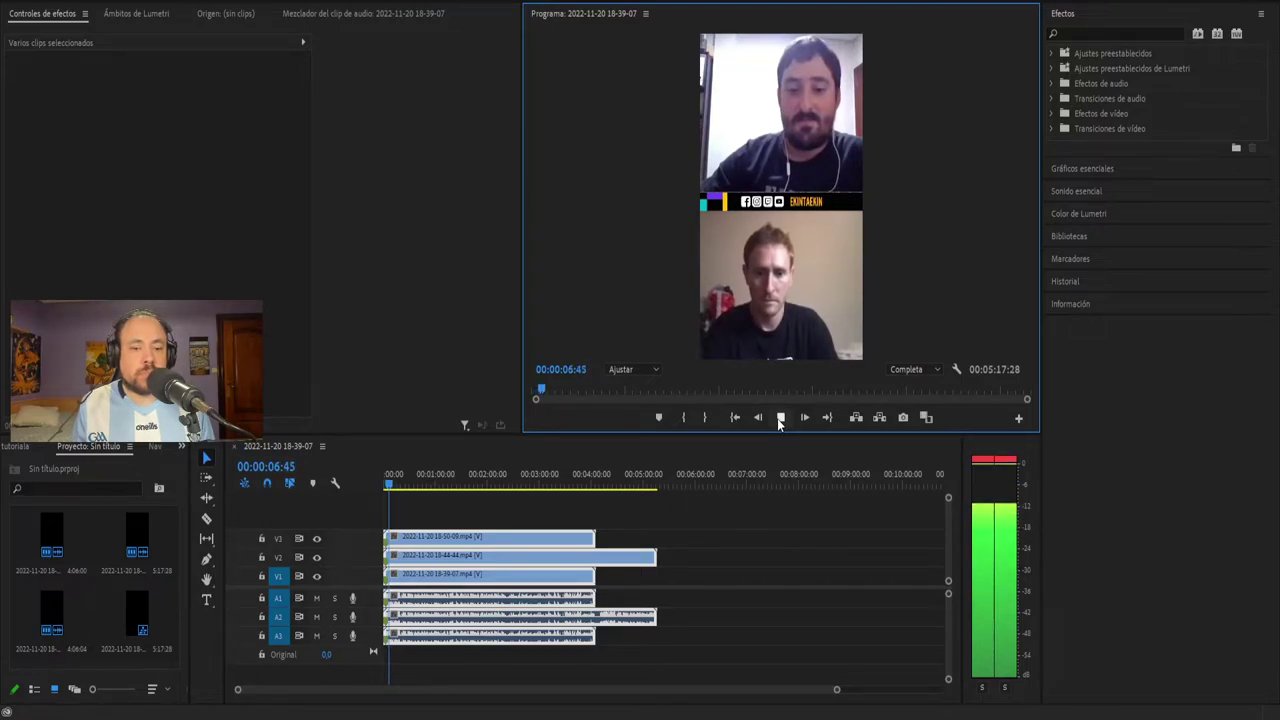
left_click(780, 419)
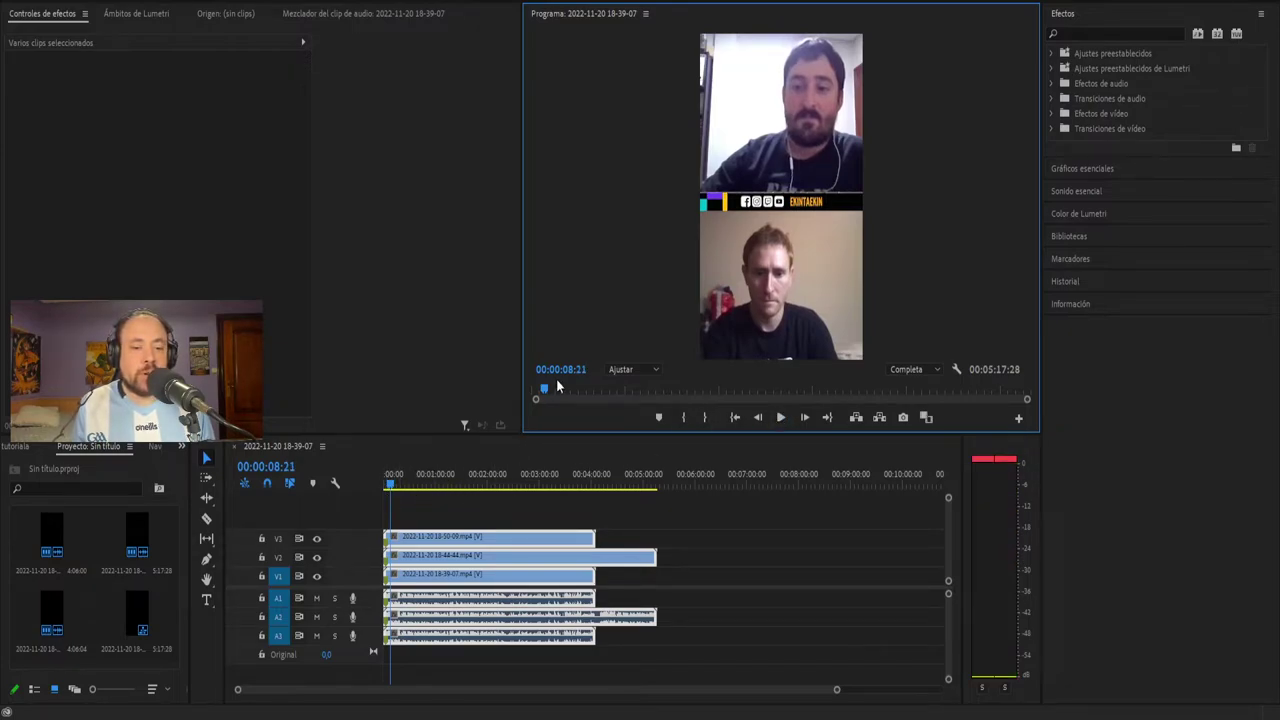
- Hide video track V3 and play the sequence from the start, stopping at 00:00:06:46
left_click(317, 539)
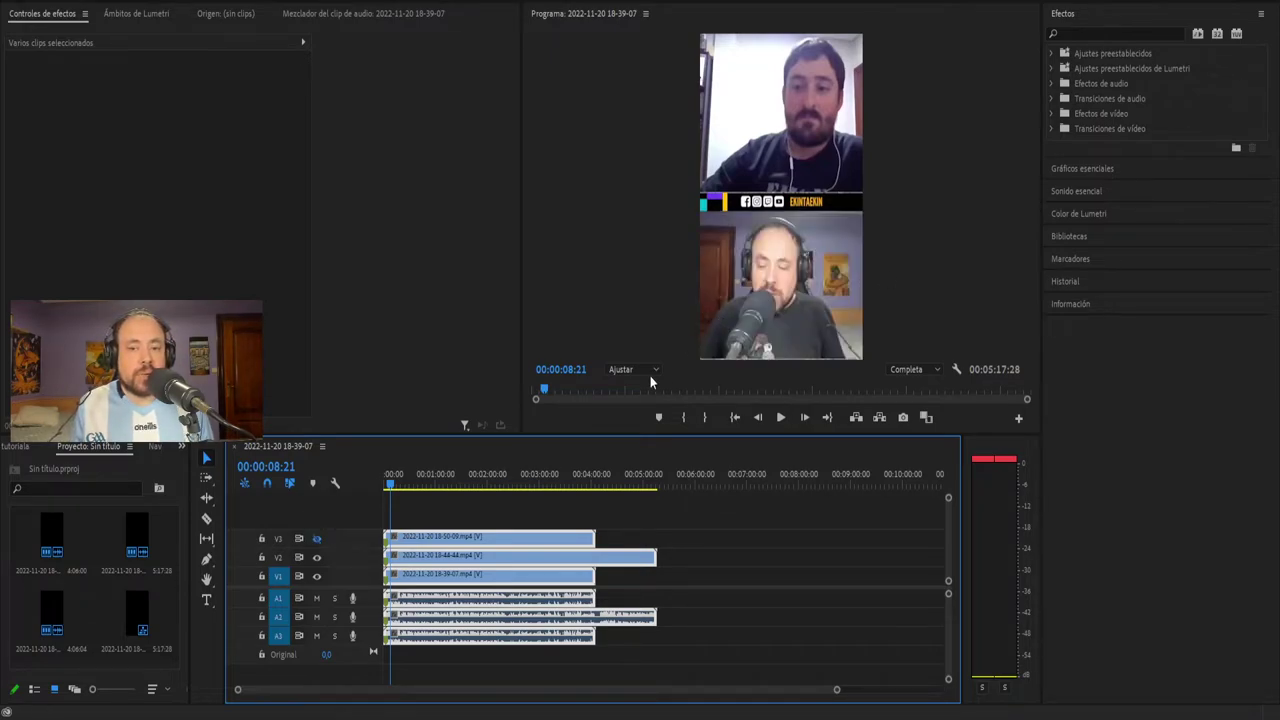
left_click_drag(393, 487, 377, 487)
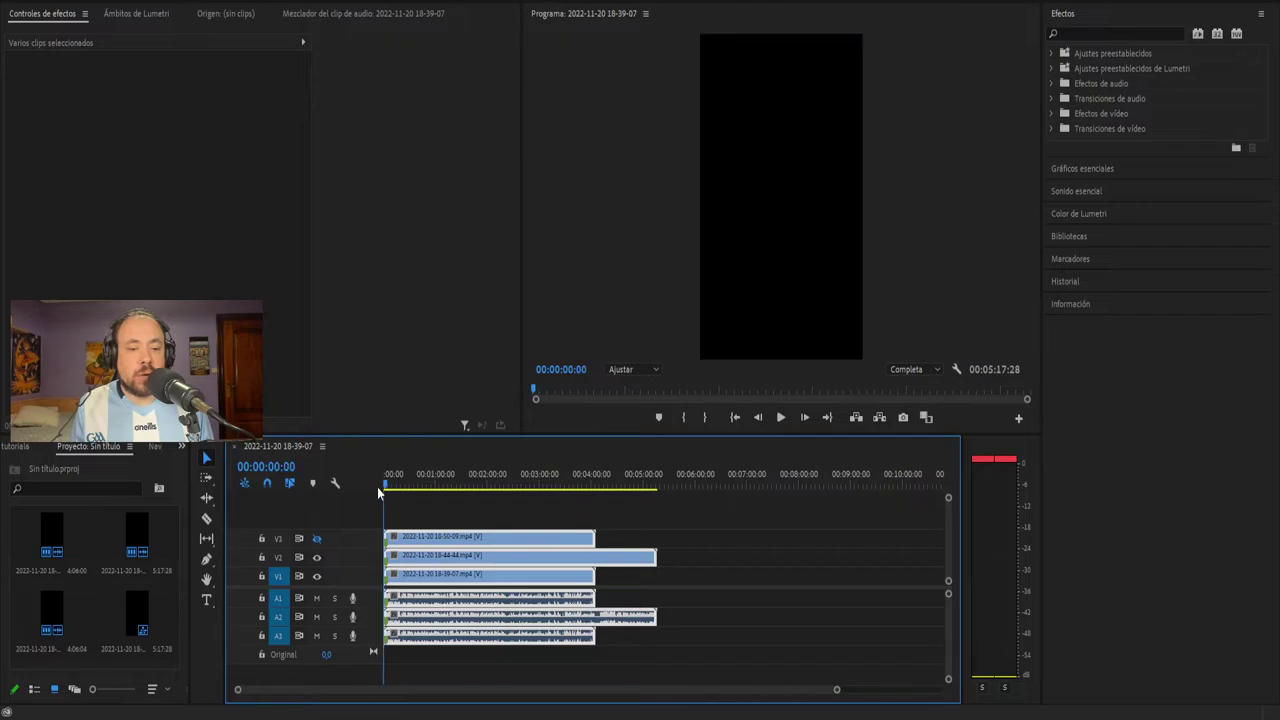
left_click(781, 417)
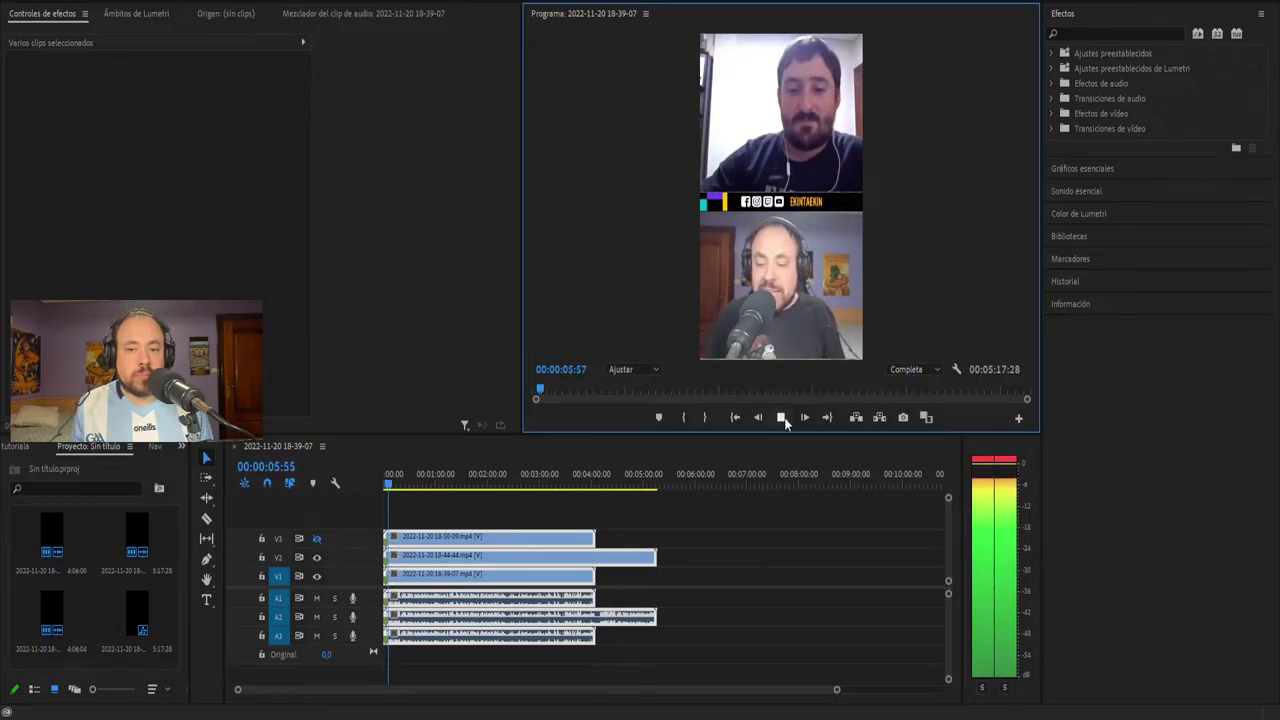
left_click(781, 417)
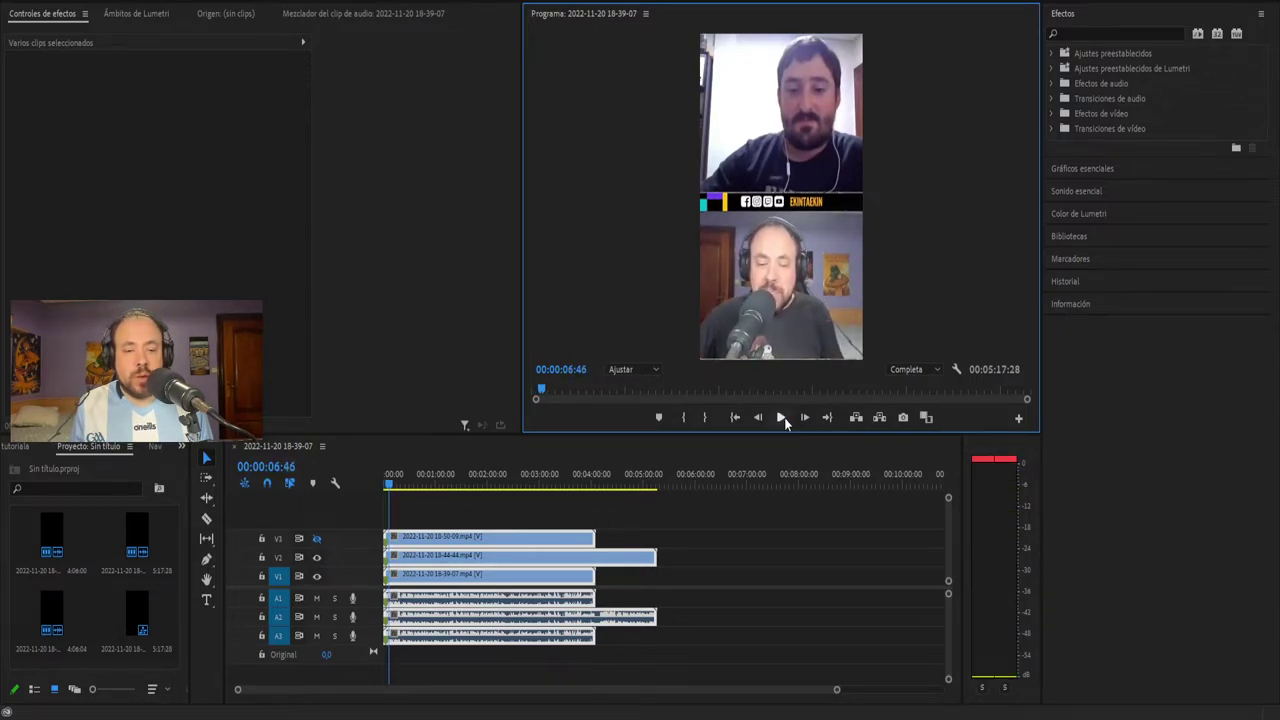
- Split the clips on V1, V2 and V3 at 00:00:06:46 with the Razor tool
left_click(206, 518)
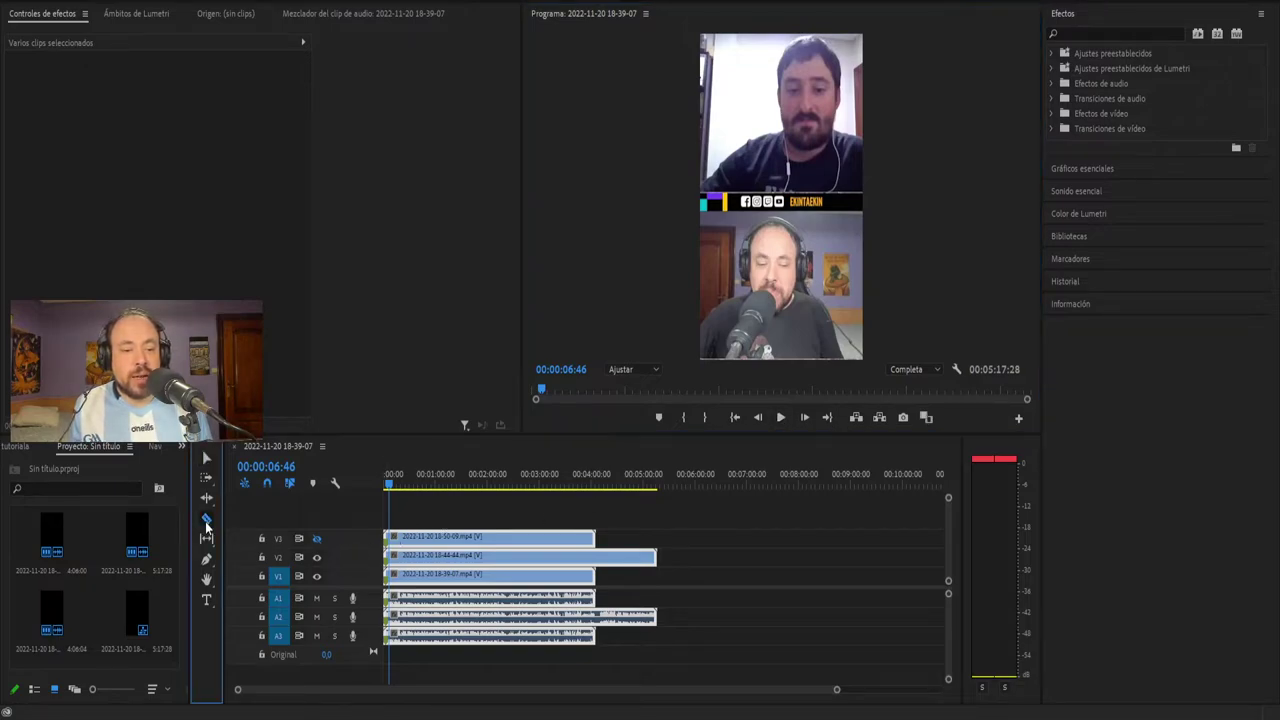
left_click(396, 556)
left_click(395, 538)
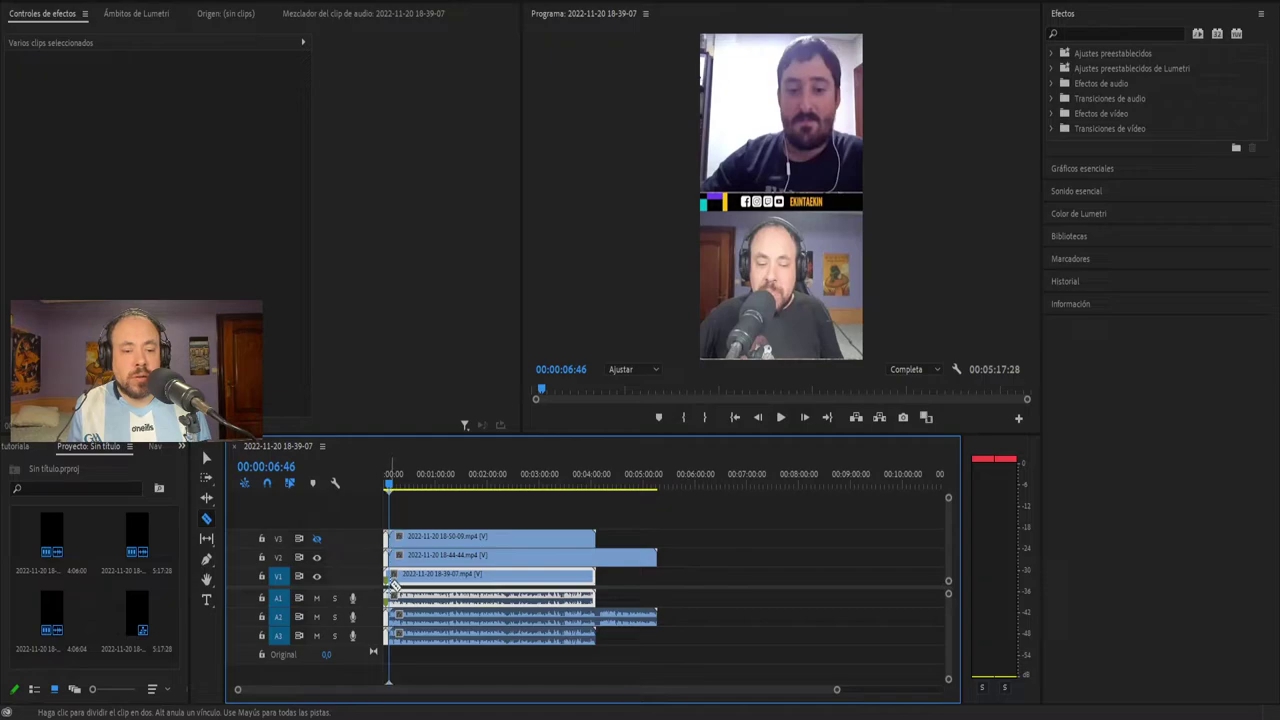
left_click(393, 576)
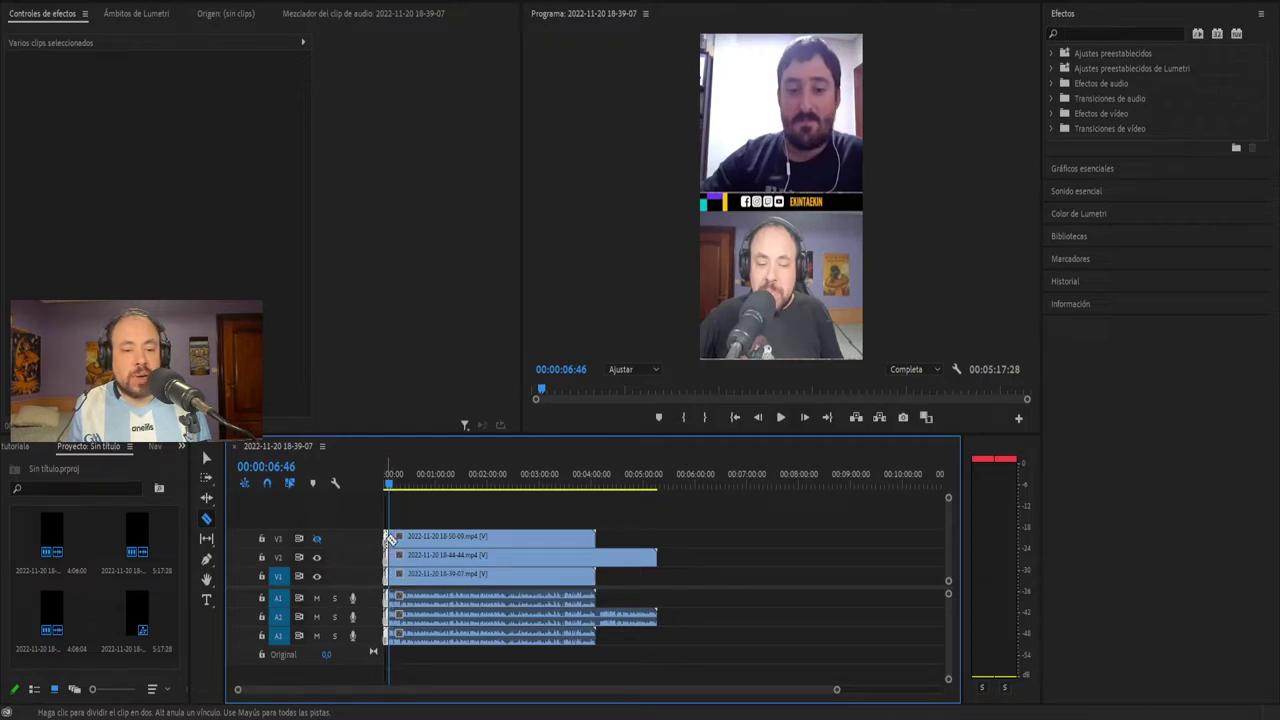
right_click(390, 540)
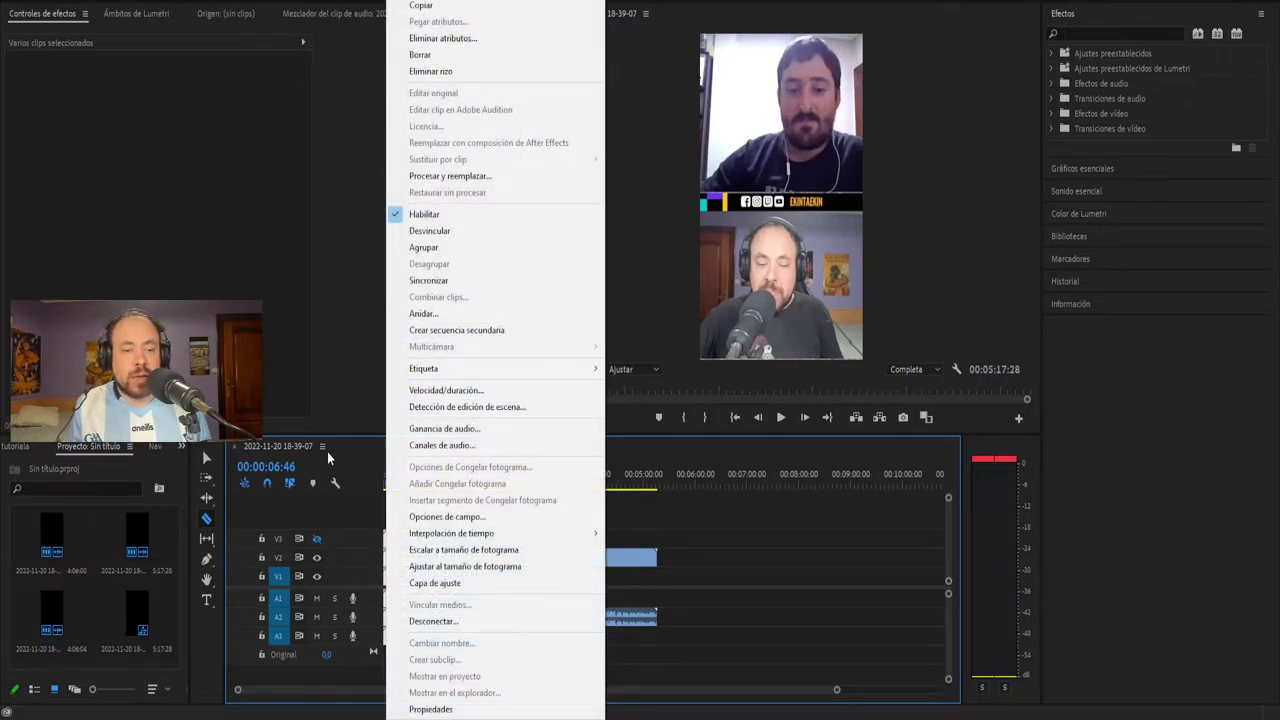
left_click(327, 451)
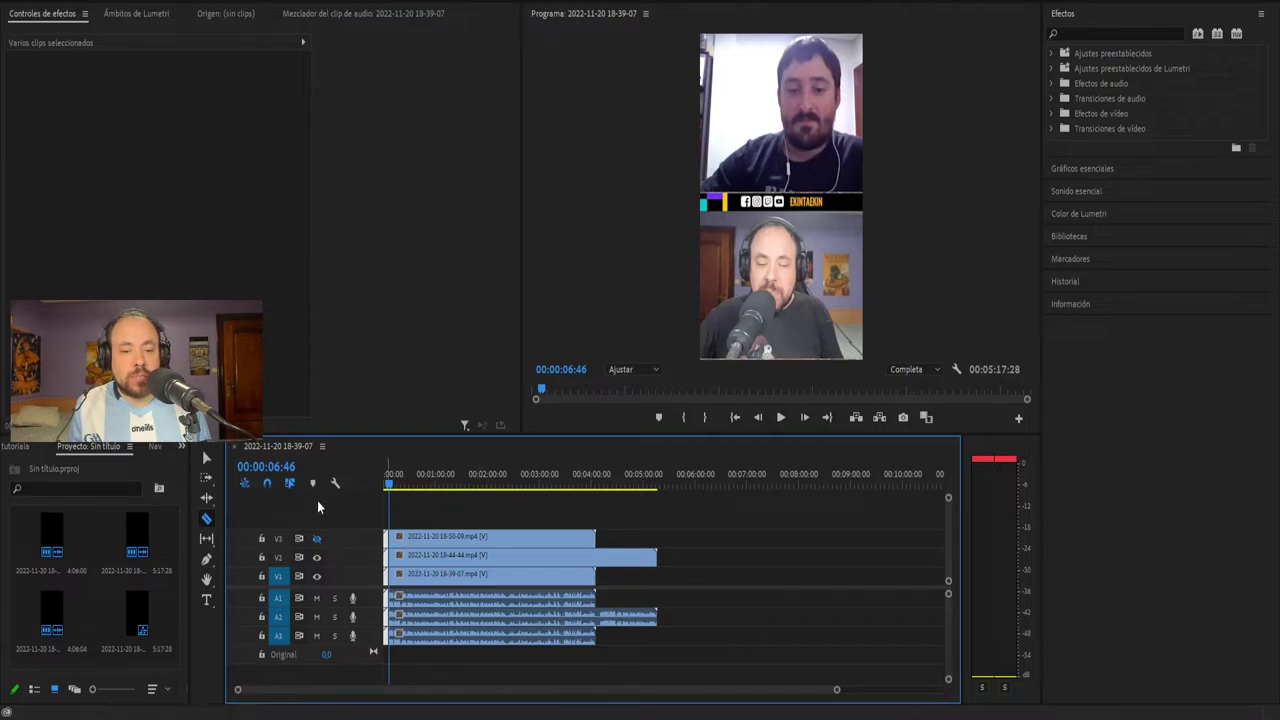
- Delete the short opening pieces on V3 and V1, keeping the one on V2
left_click(206, 458)
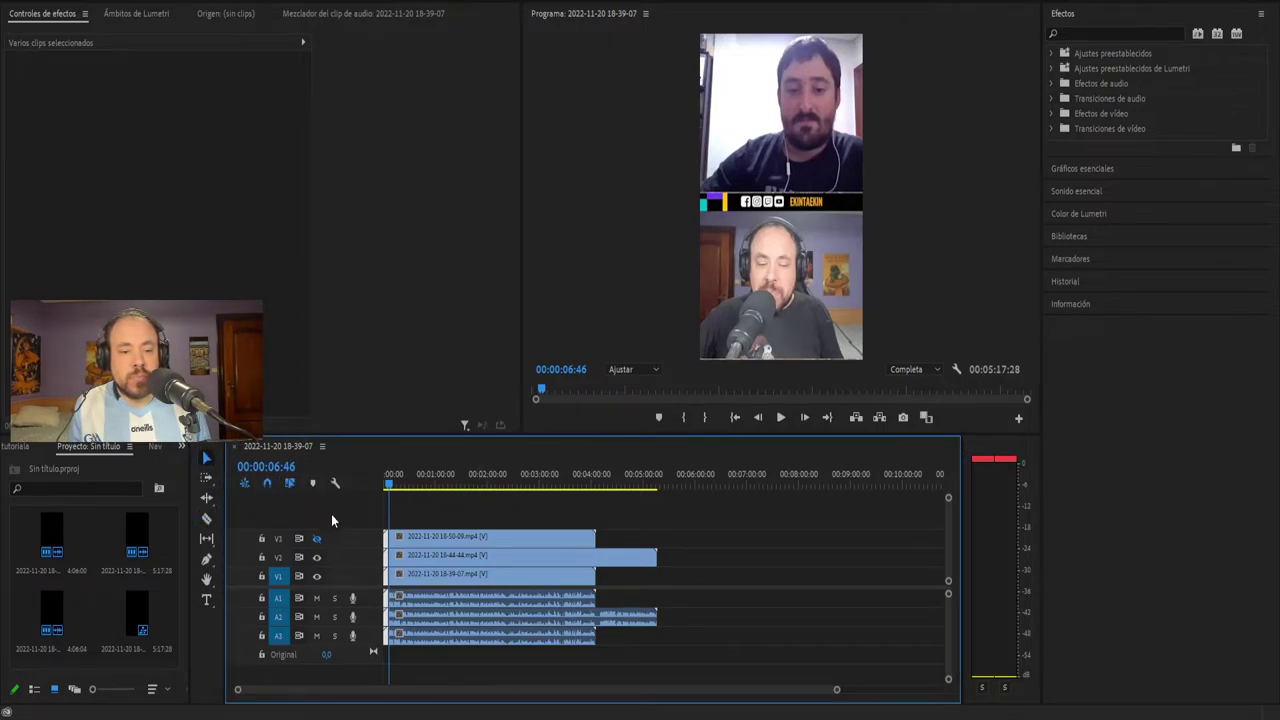
left_click(470, 512)
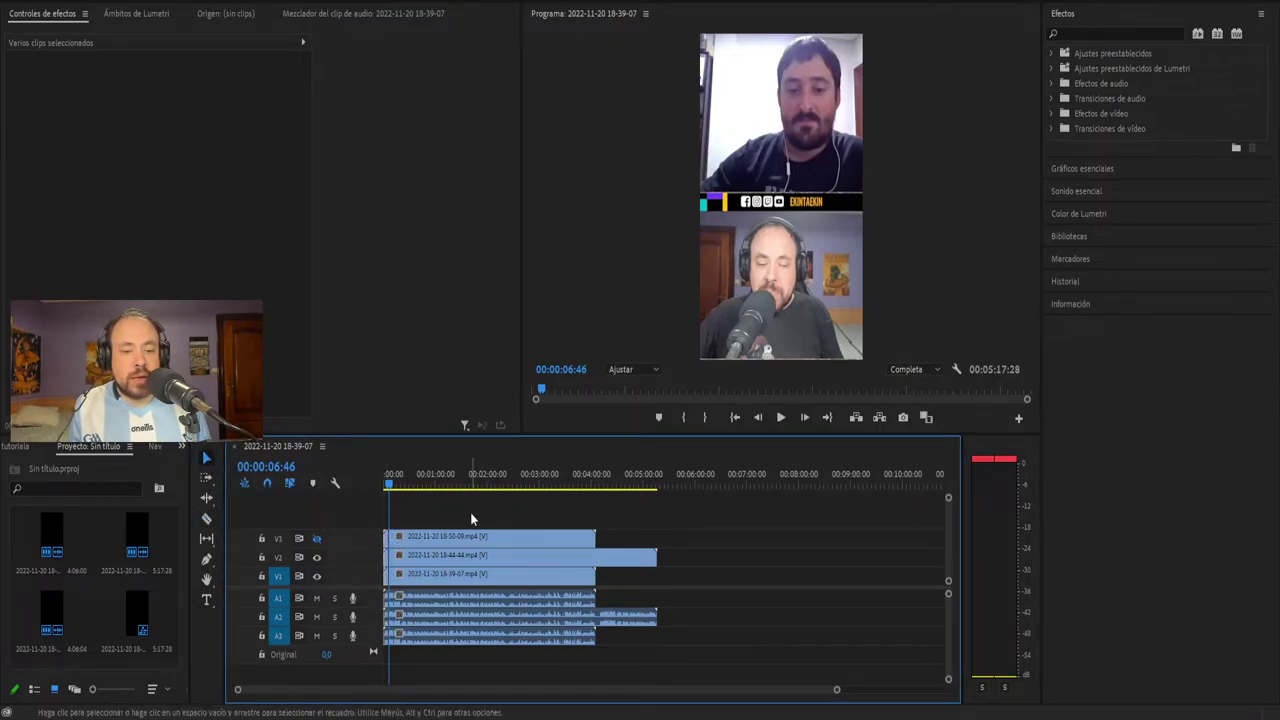
left_click(388, 540)
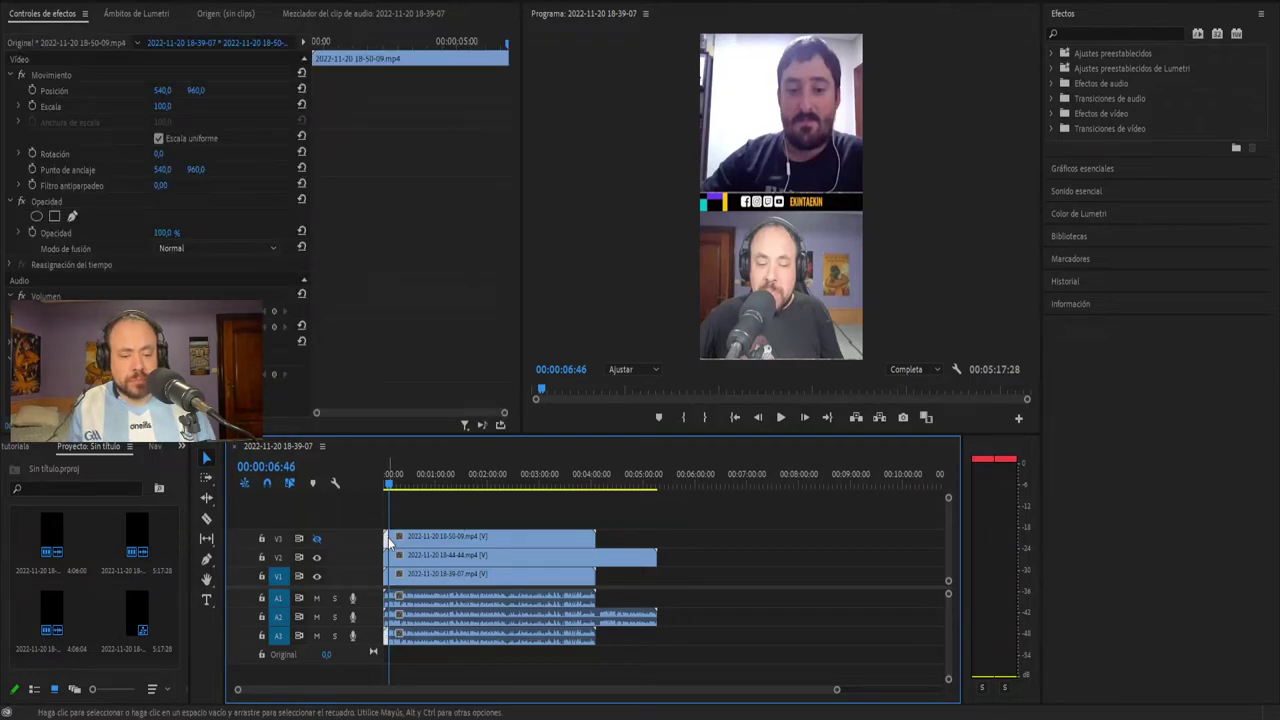
left_click(388, 540)
left_click(384, 578)
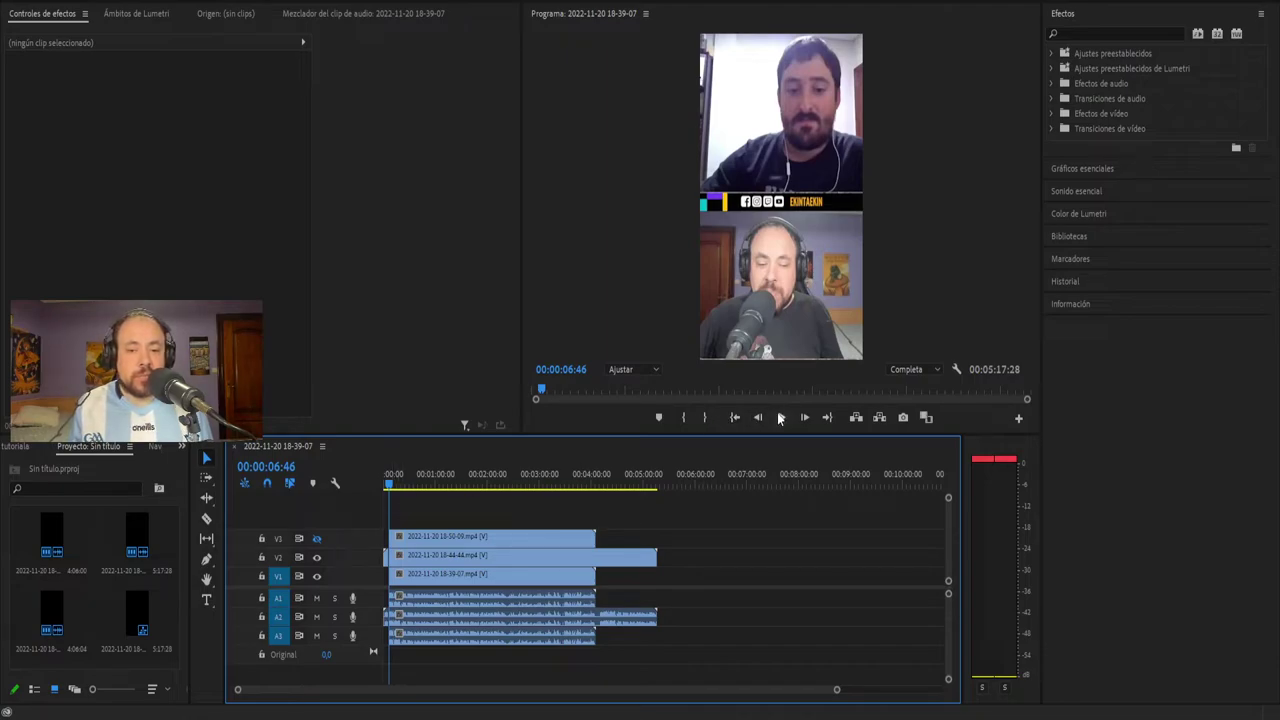
- Play the sequence to 00:00:10:59 and set the track visibility so that V2 and V3 are hidden and only V1 shows
left_click(780, 418)
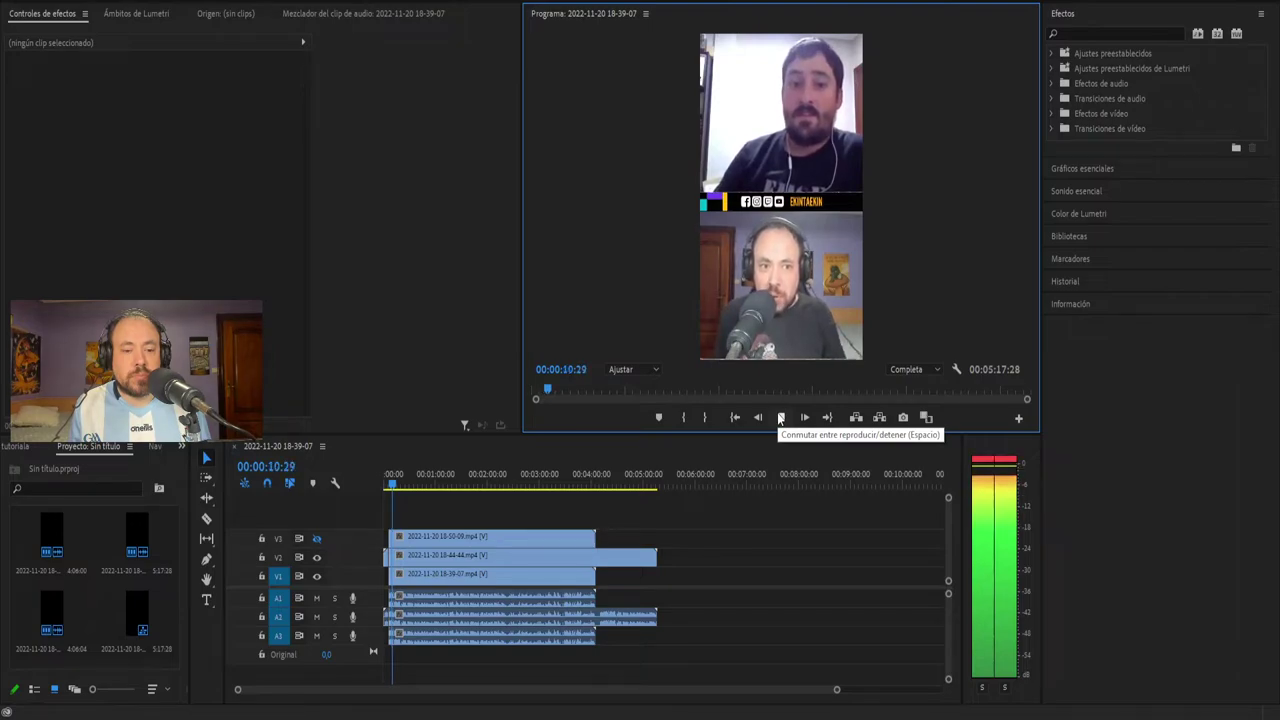
left_click(780, 418)
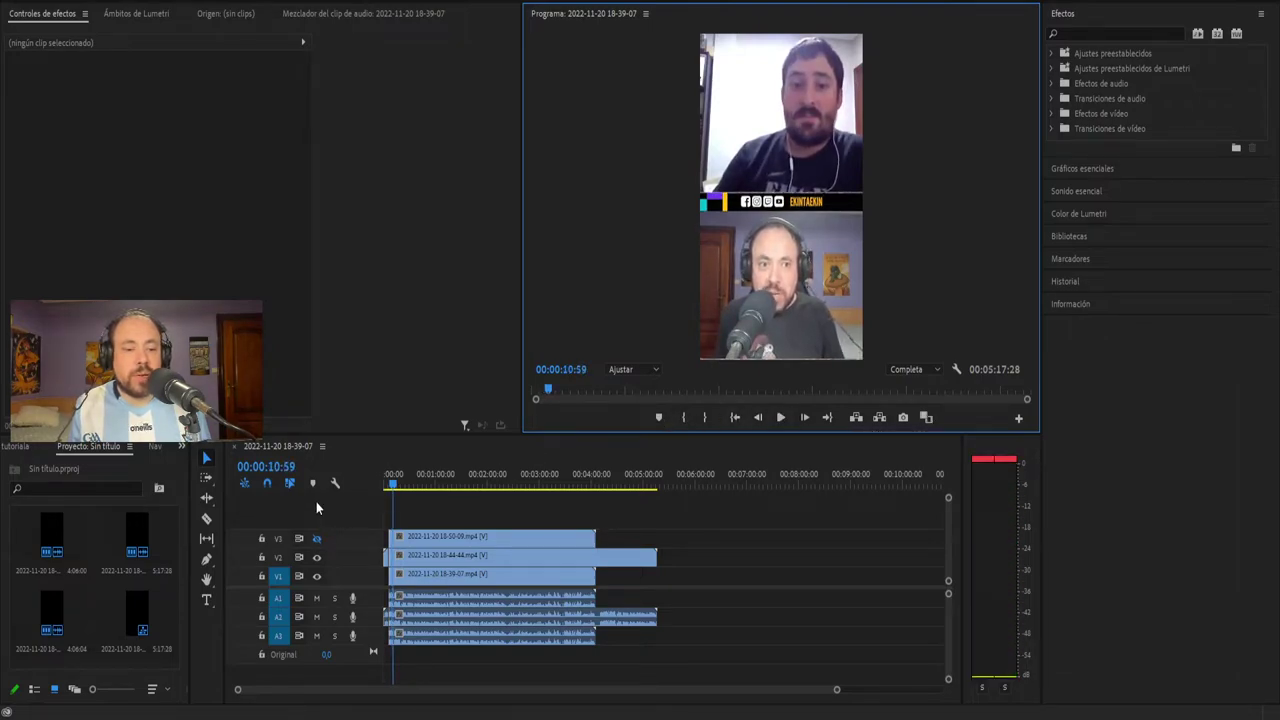
left_click(319, 567)
left_click(317, 577)
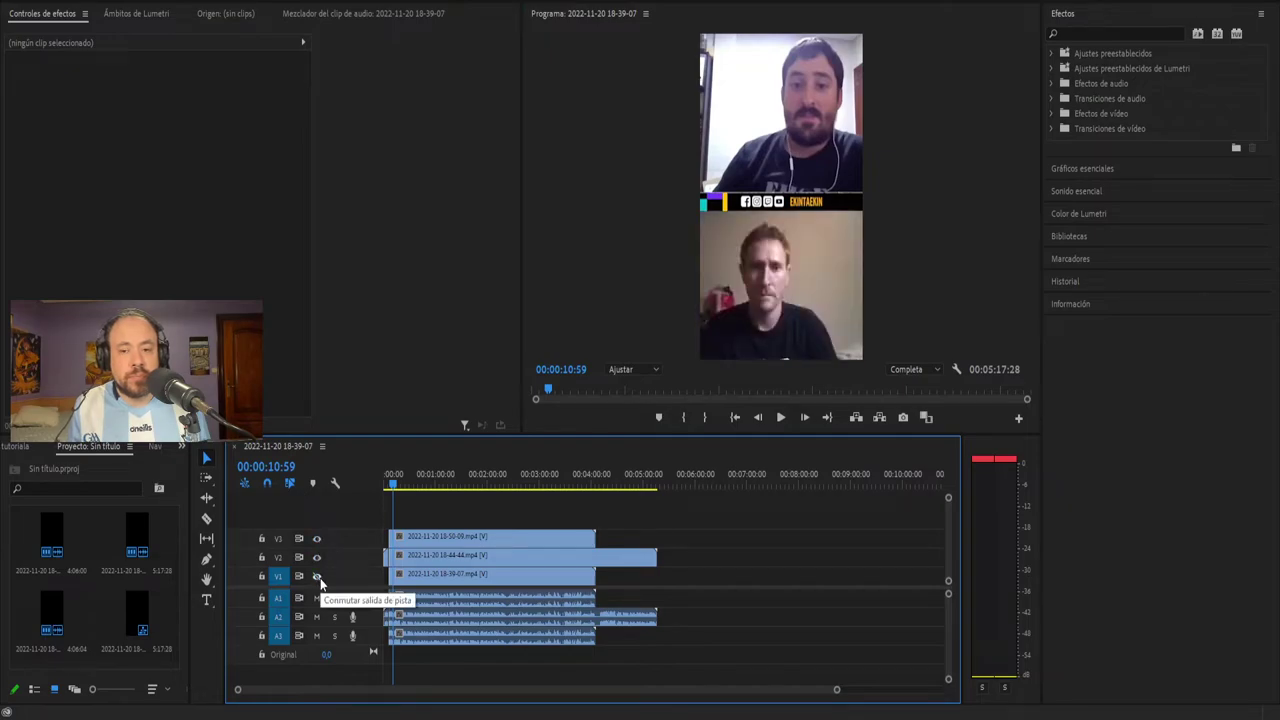
left_click(317, 557)
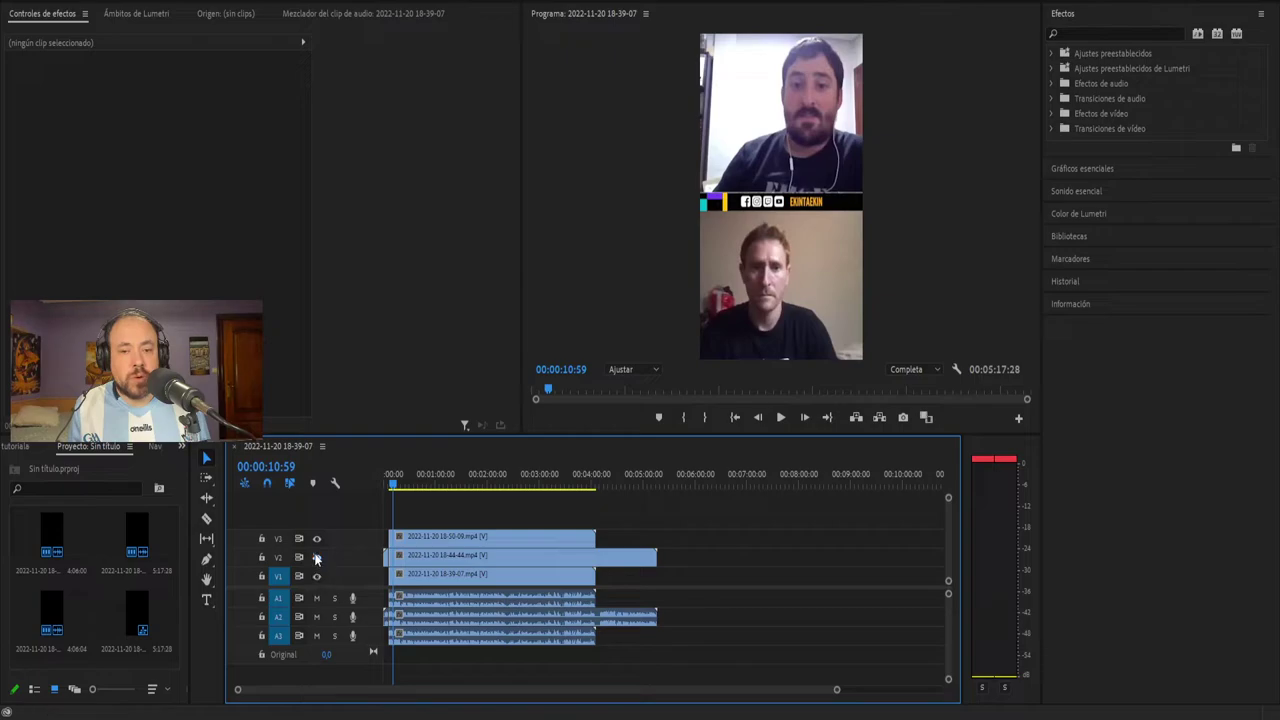
left_click(317, 539)
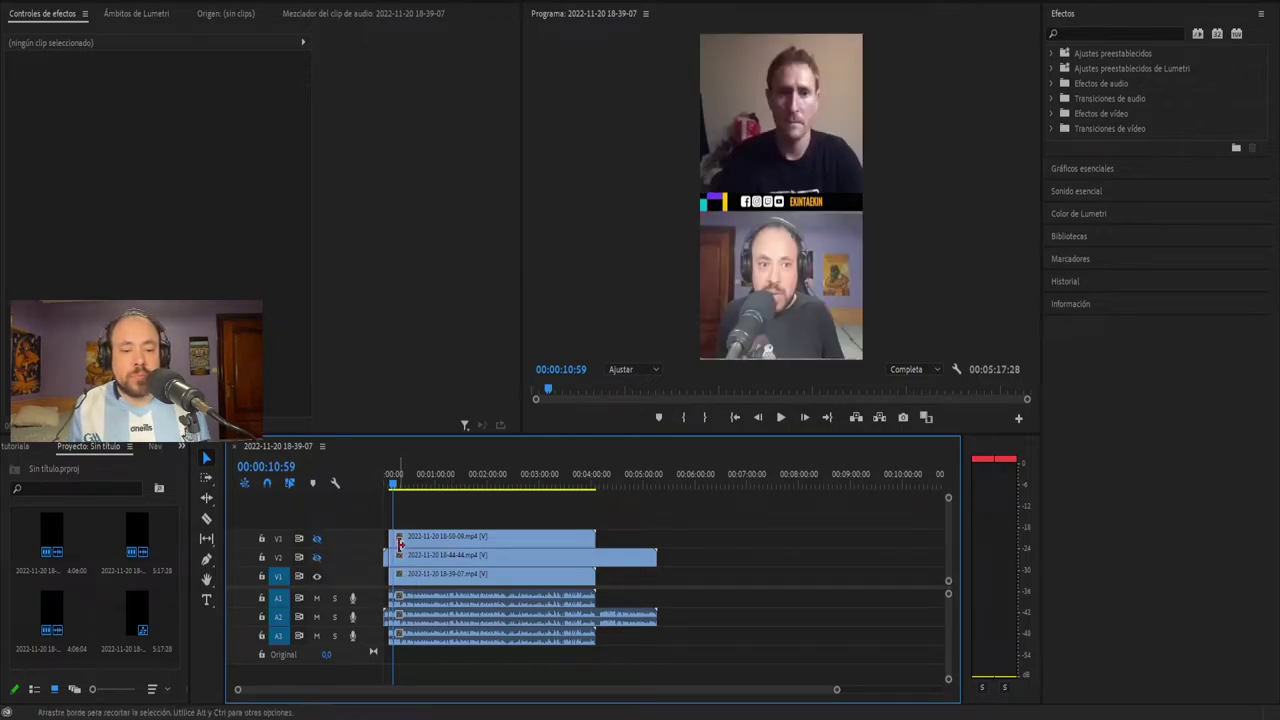
- Play the V1 layout from 00:00:10:59 to find the next cut point, stopping at 00:00:19:46
left_click(782, 418)
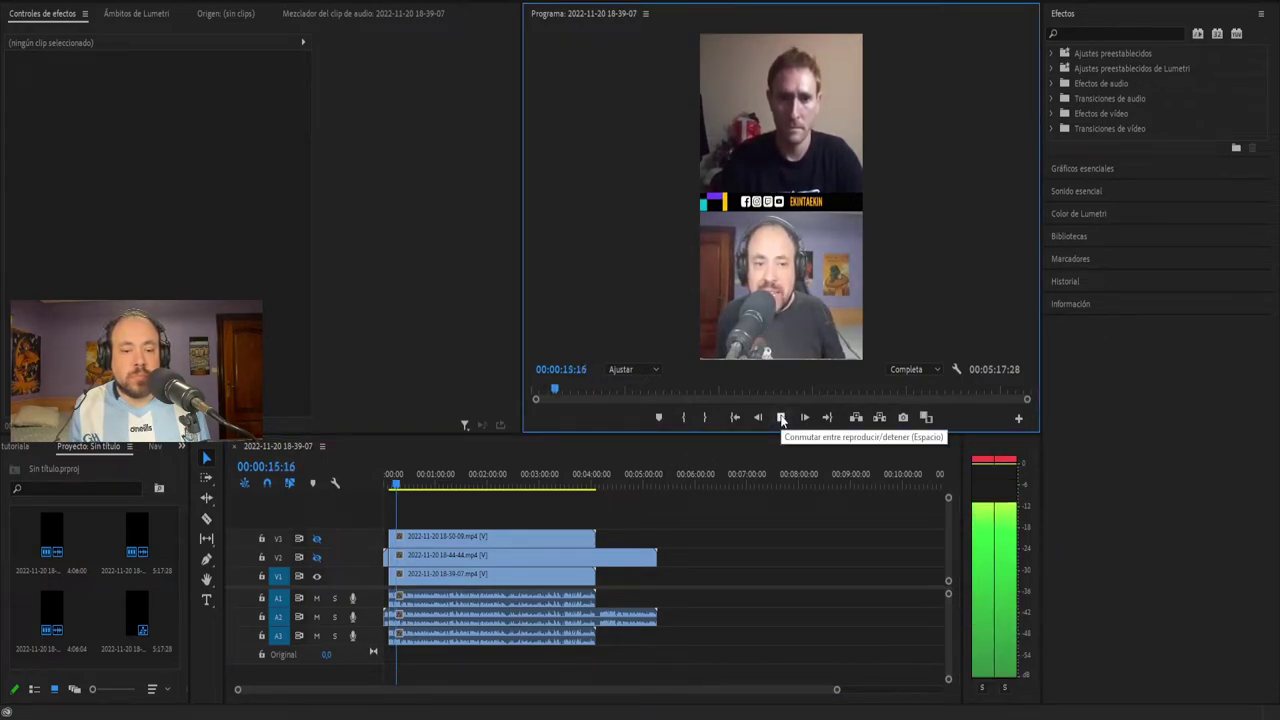
left_click(782, 418)
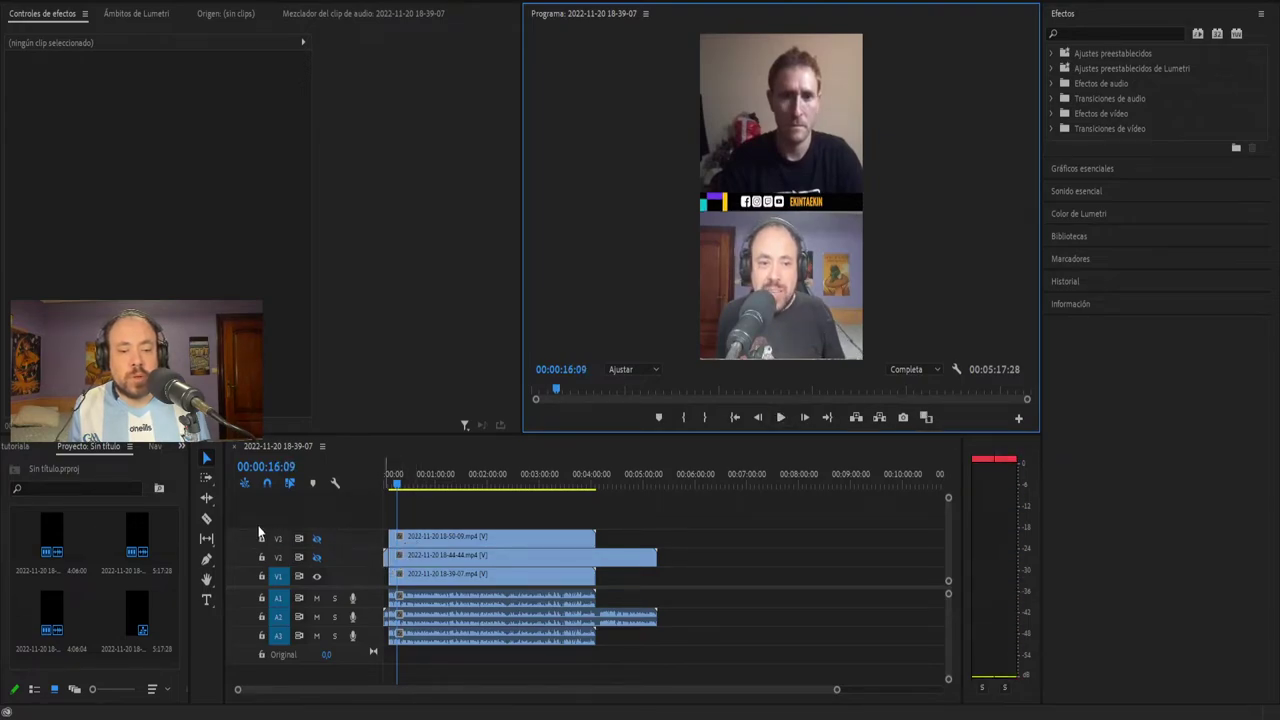
left_click(782, 418)
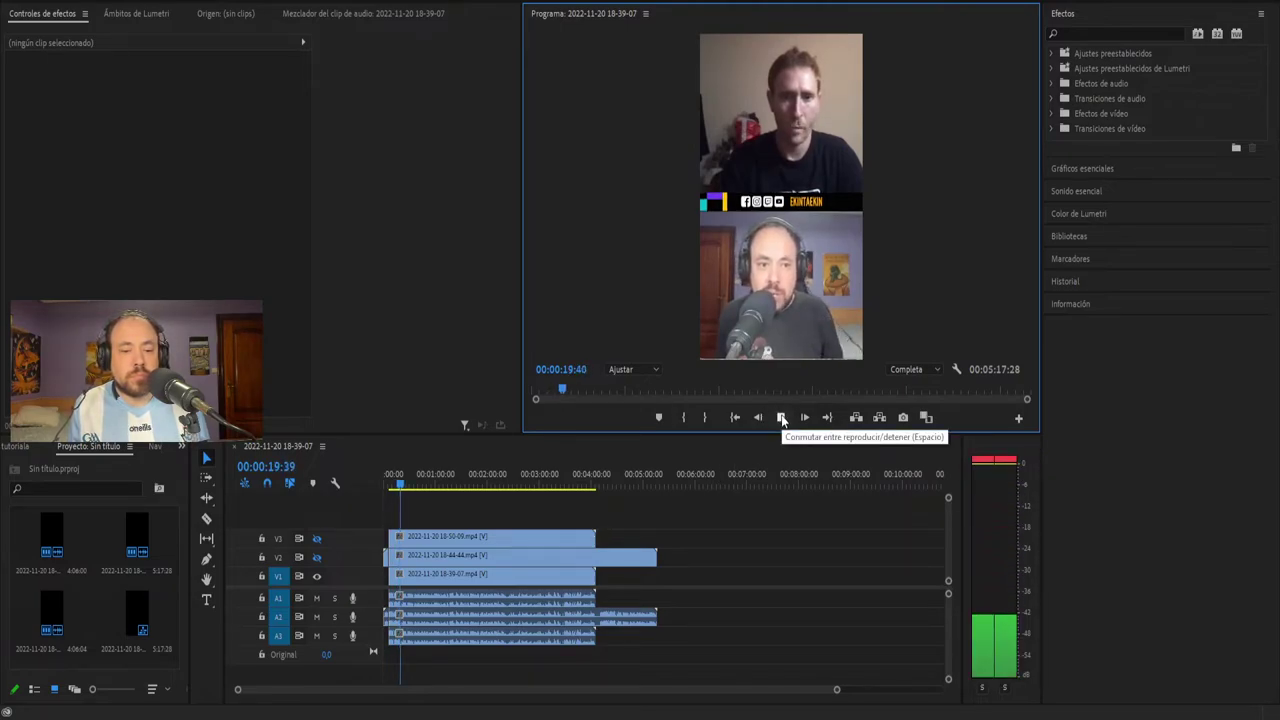
left_click(782, 418)
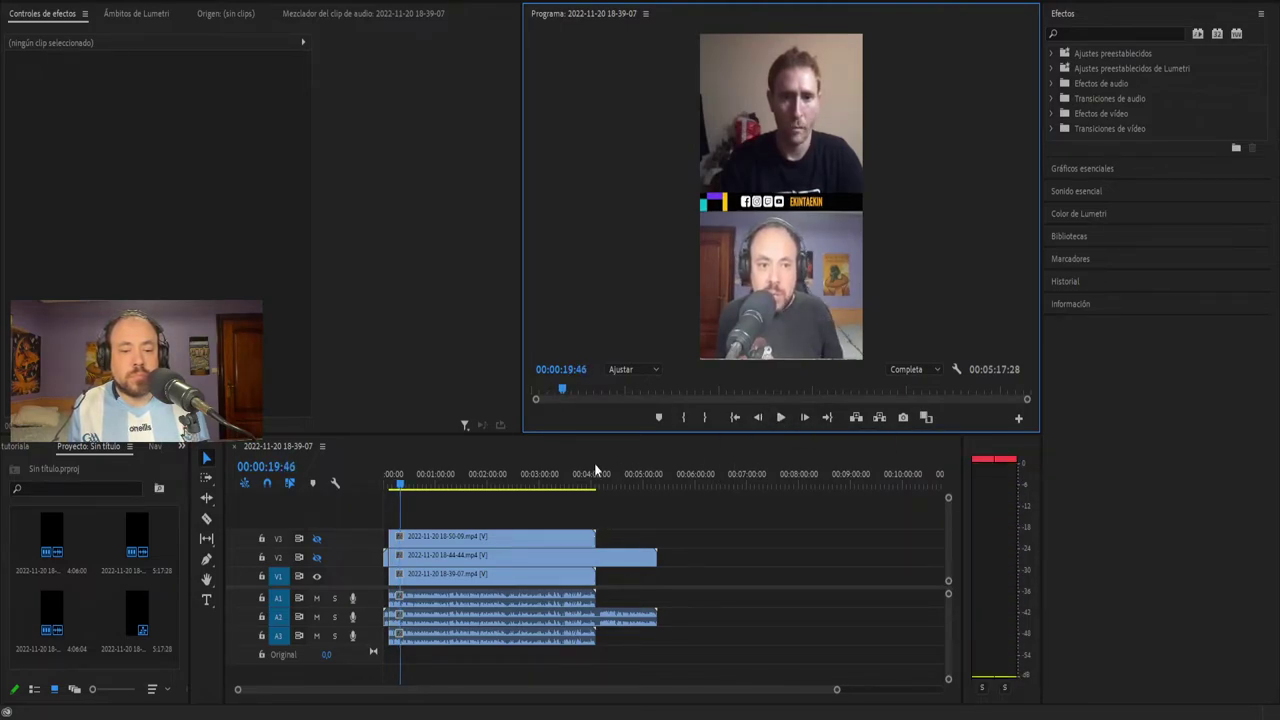
- Split the clips on V1, V2 and V3 at 00:00:19:46 with the Razor tool
left_click(205, 518)
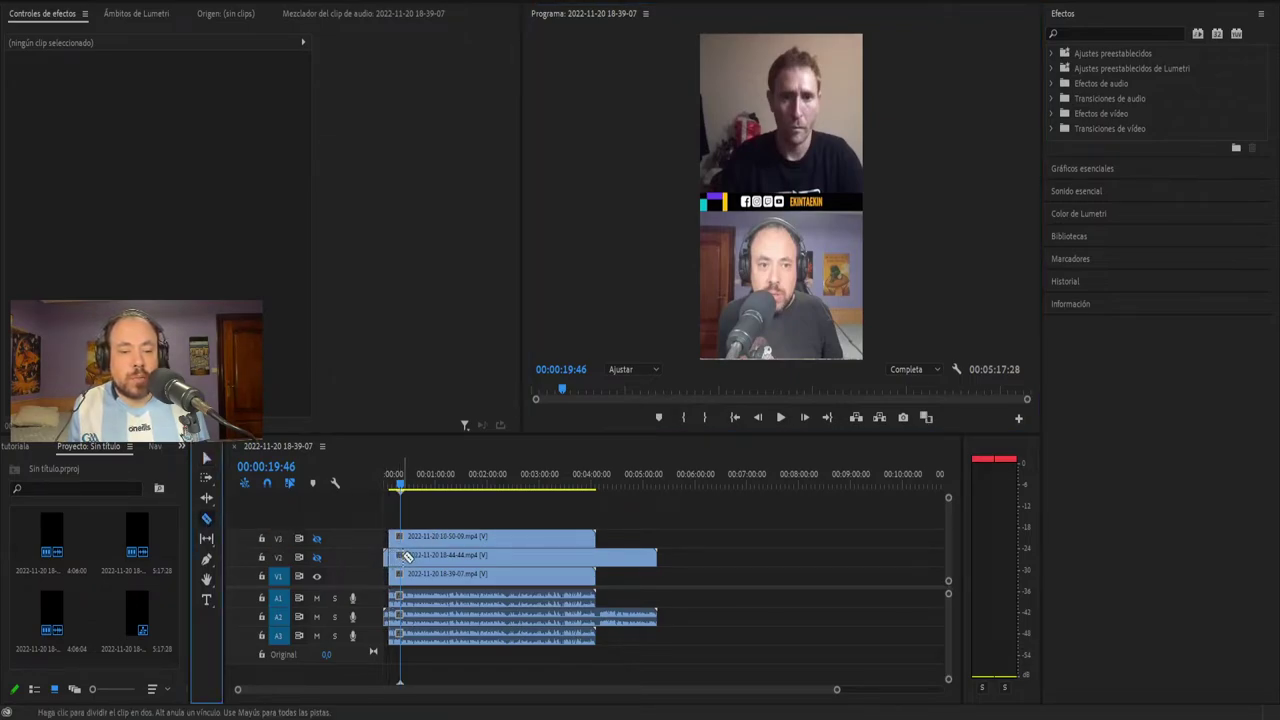
left_click(405, 556)
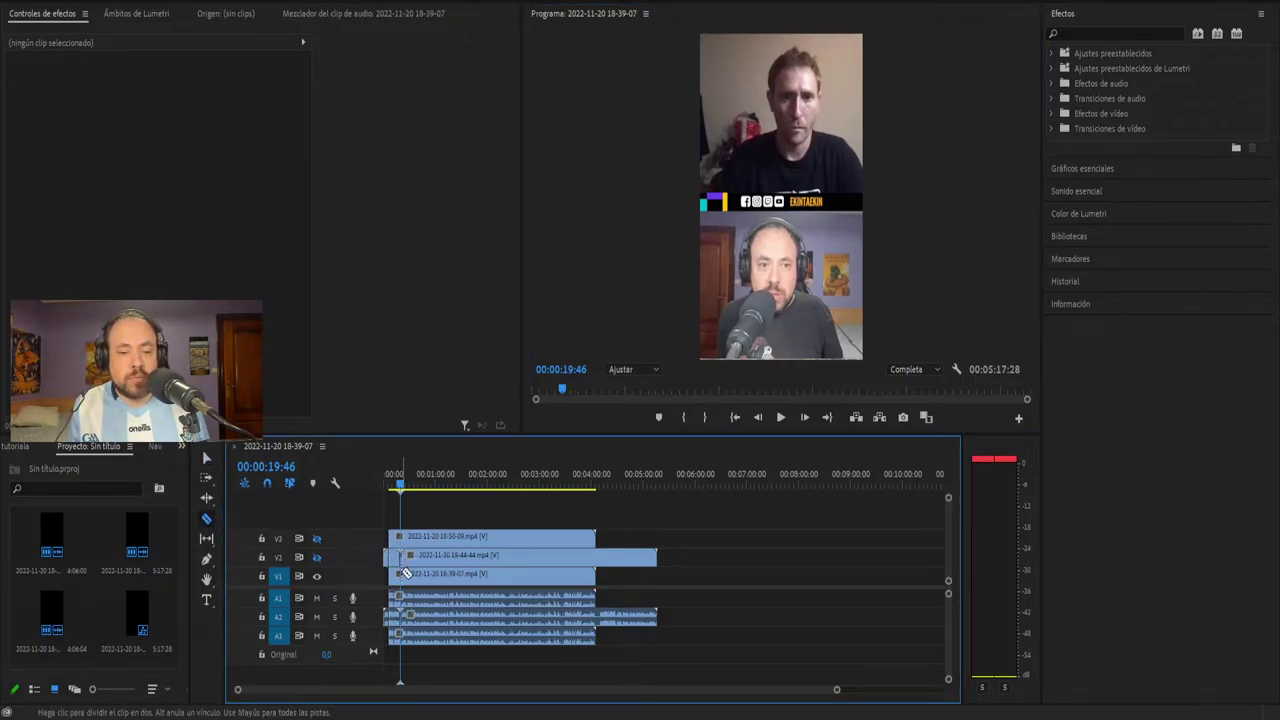
left_click(402, 574)
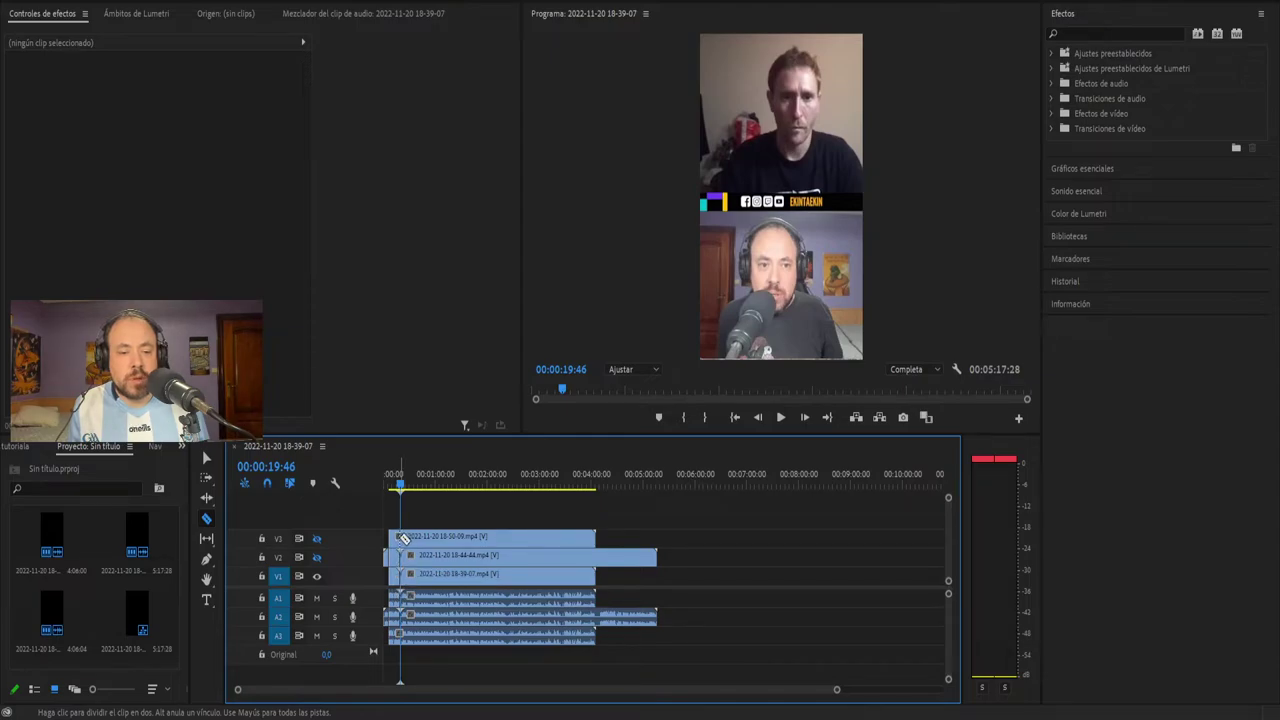
left_click(404, 539)
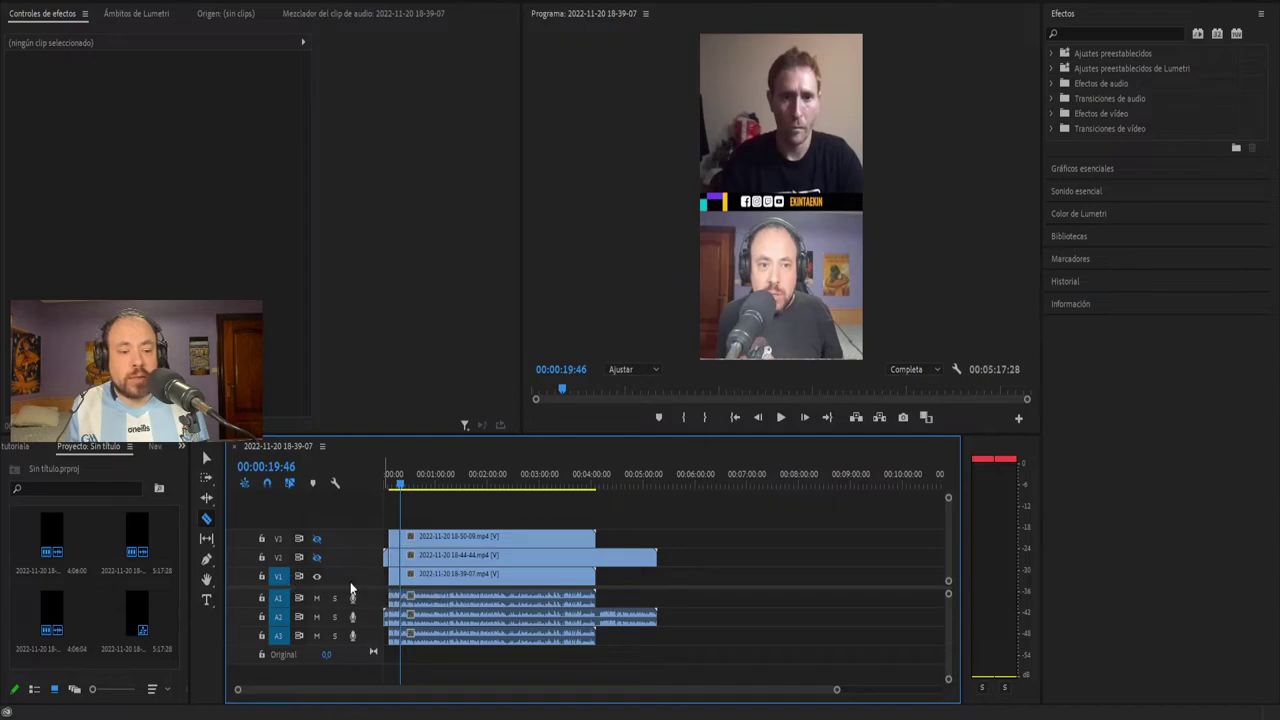
- Delete the V3 and V2 pieces just before the 00:00:19:46 cut and move the matching V1 piece up into the gap on V2
right_click(393, 545)
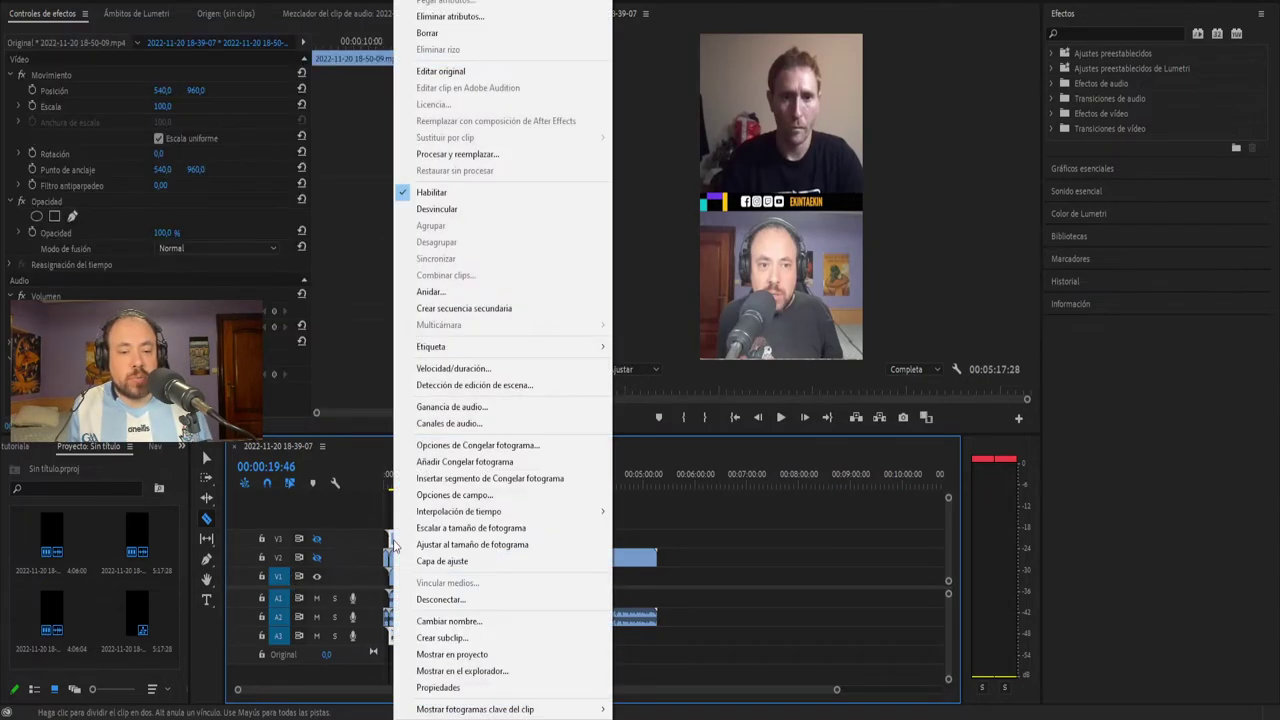
left_click(445, 33)
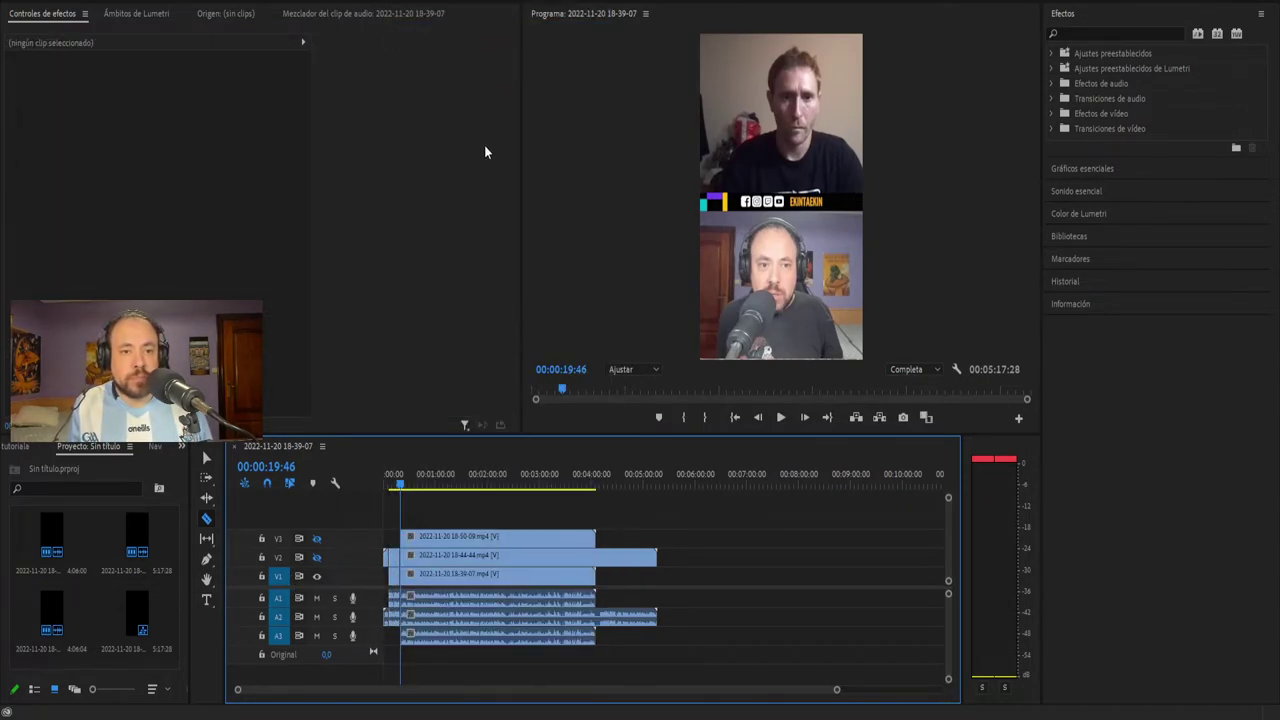
right_click(393, 555)
left_click(435, 33)
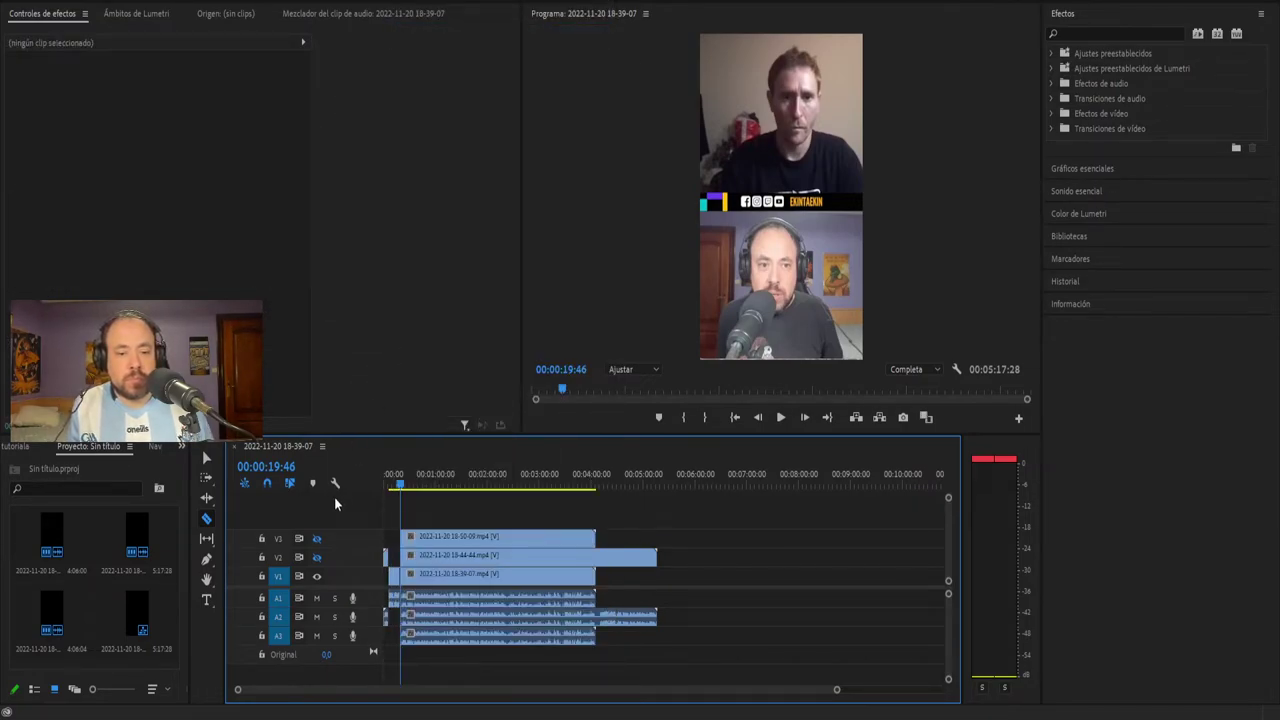
left_click(207, 458)
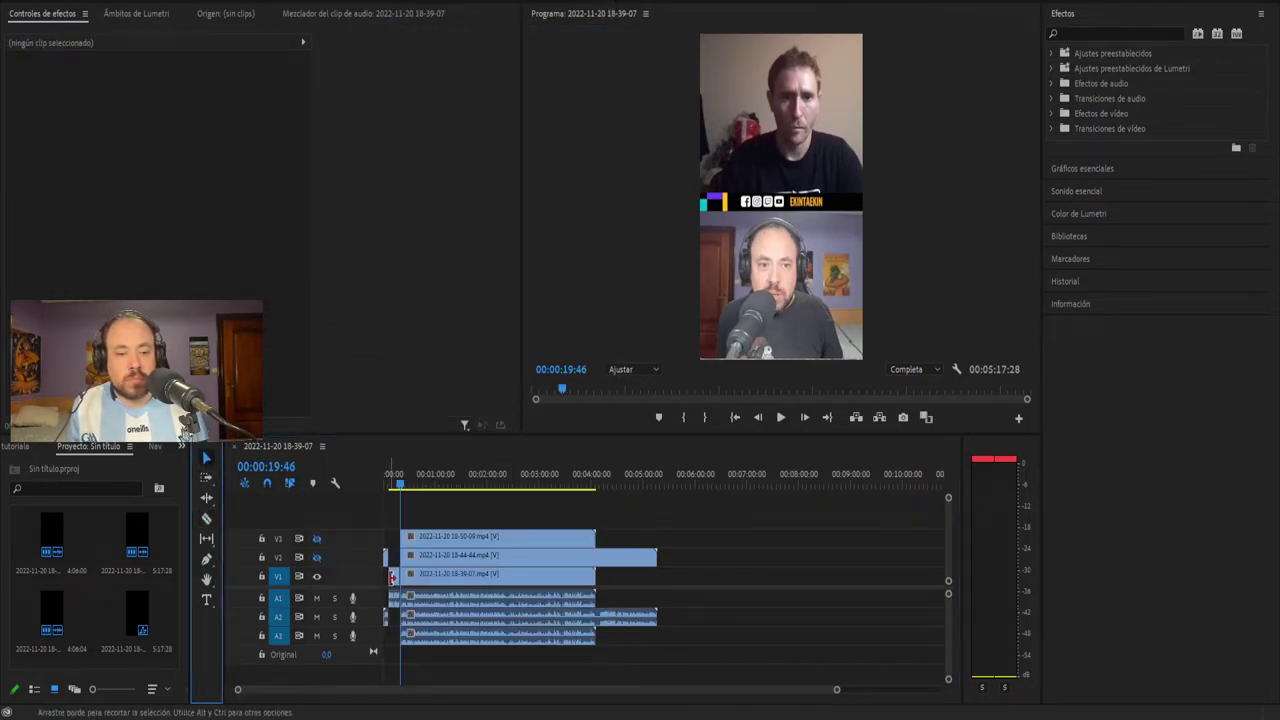
left_click(393, 557)
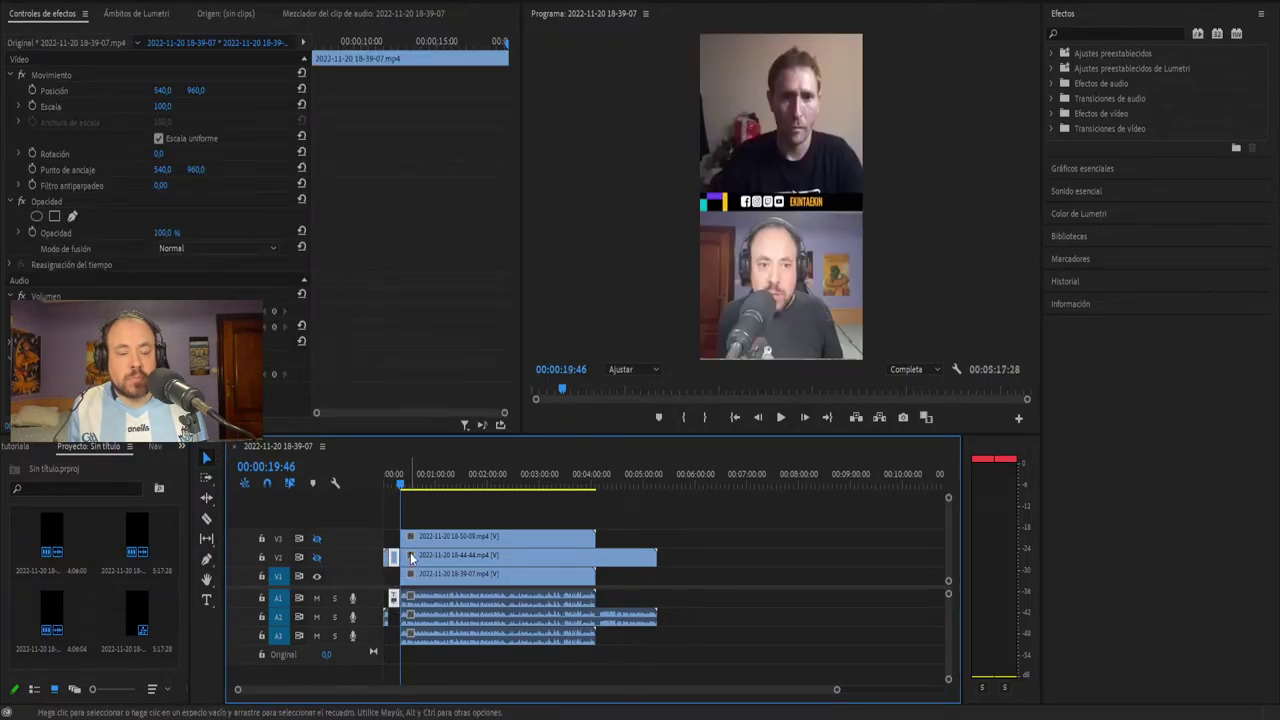
- Play the sequence to 00:00:22:44 and split the clips on all three video tracks there with the Razor tool
left_click(778, 418)
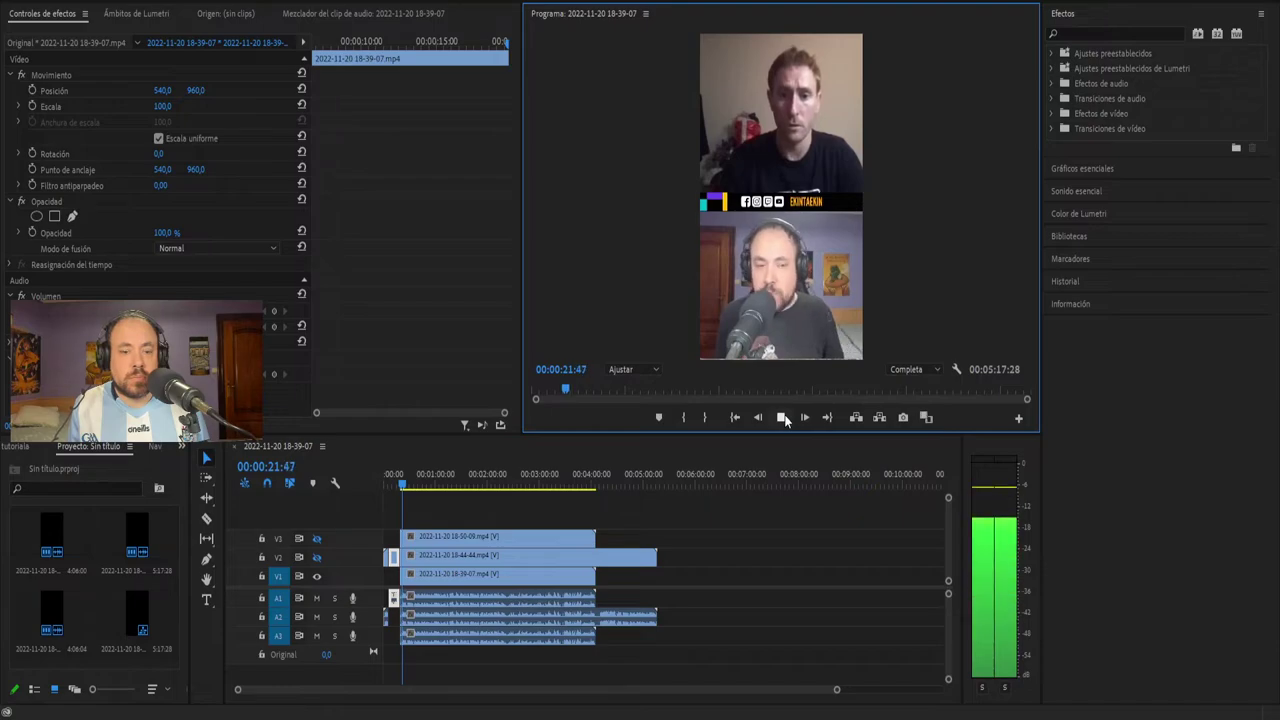
left_click(786, 419)
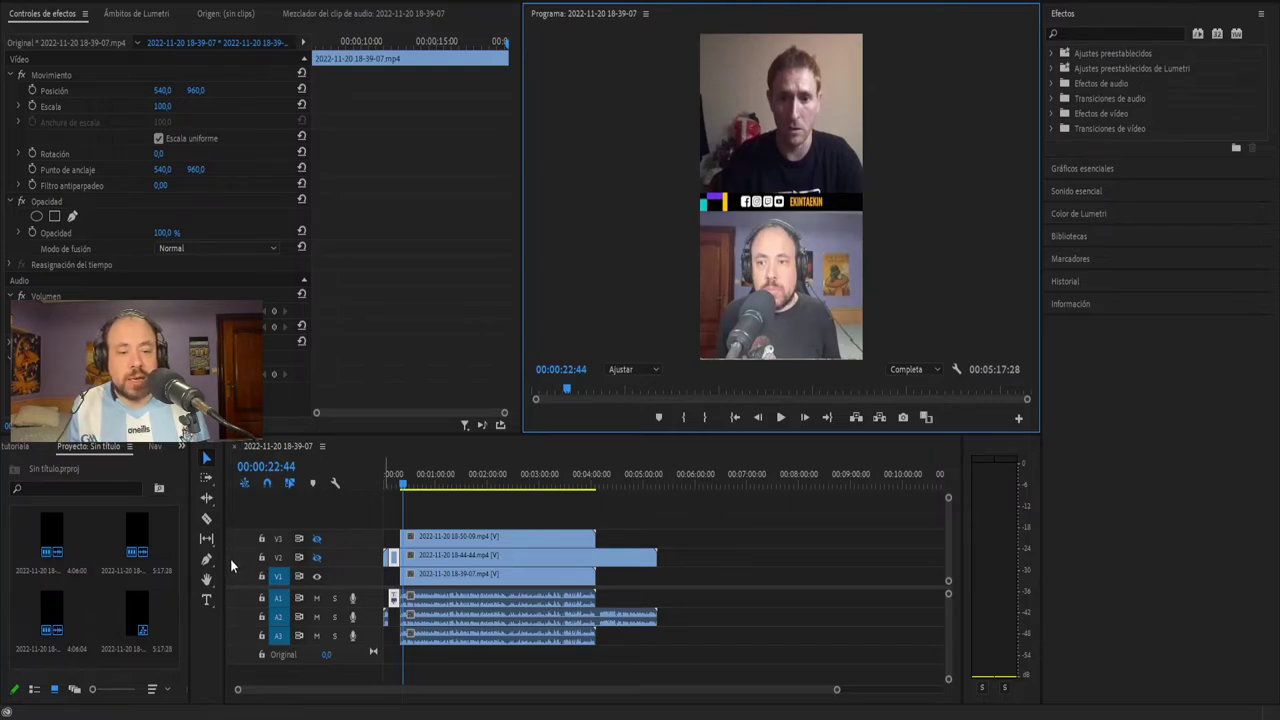
left_click(207, 520)
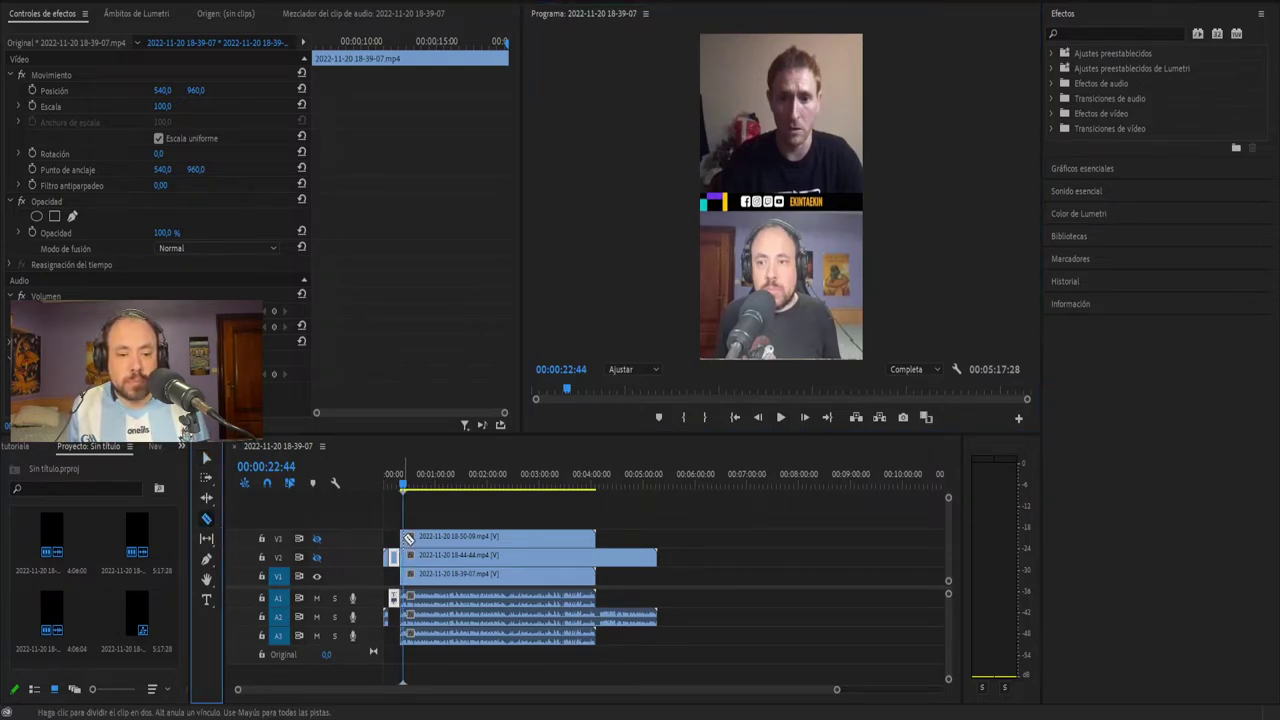
left_click(409, 537)
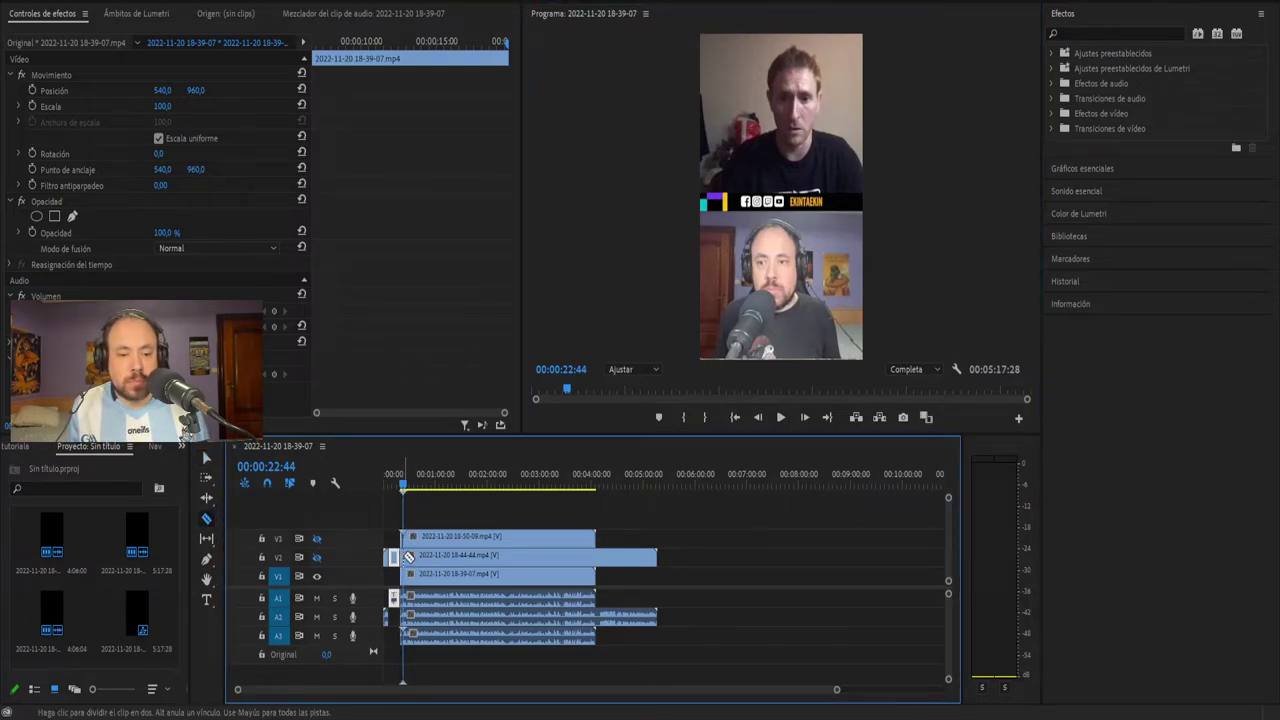
left_click(408, 557)
left_click(408, 570)
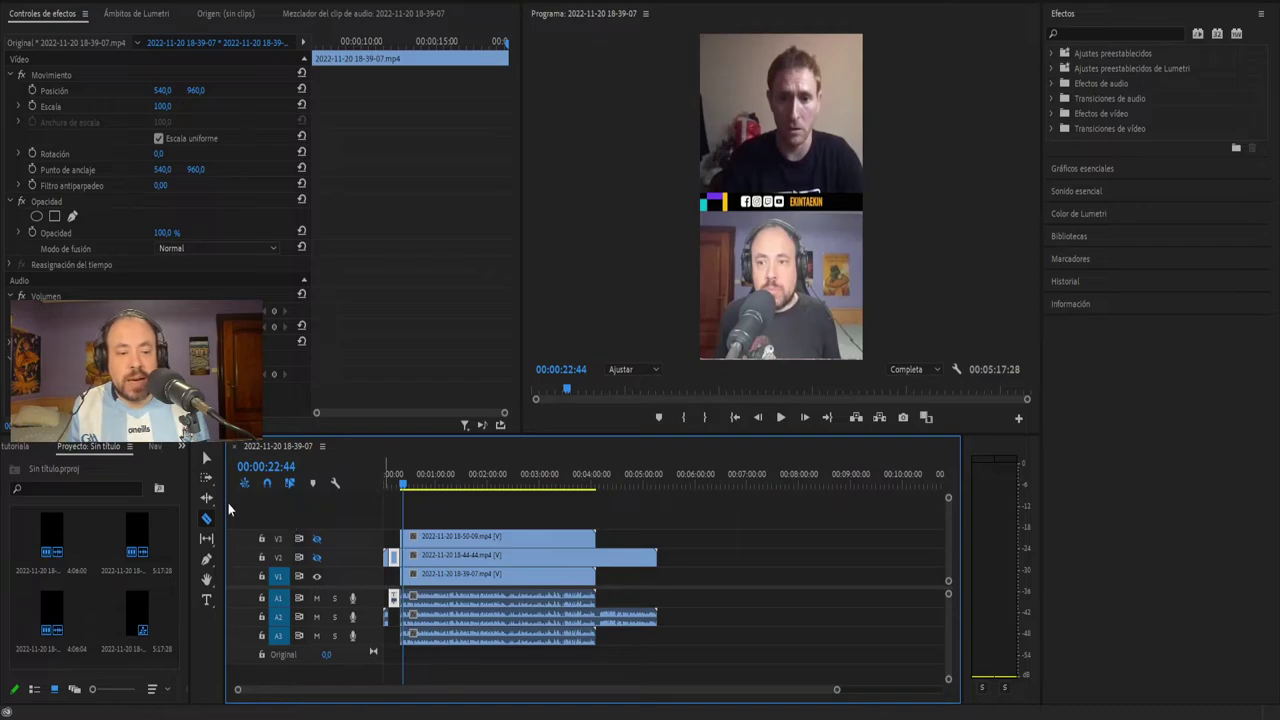
- Show V3, delete the V2 and V1 pieces between 00:00:19:46 and 00:00:22:44, and move the V3 piece down onto V2
left_click(316, 541)
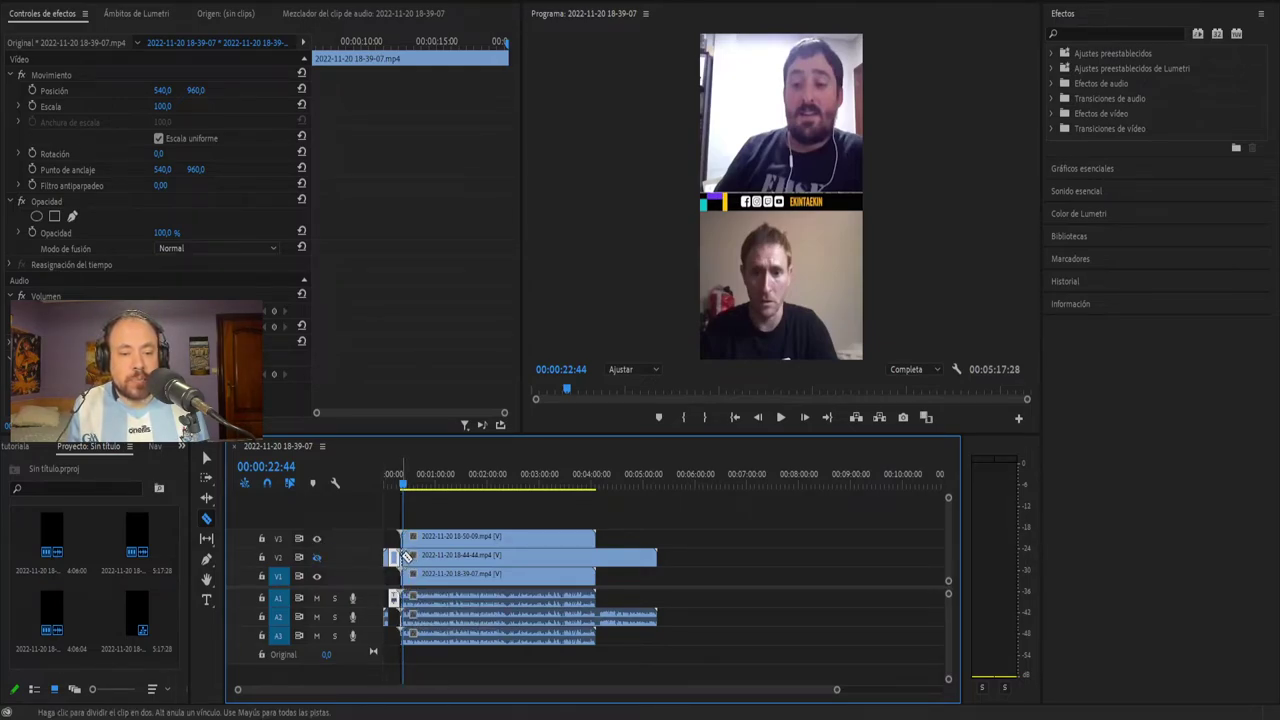
right_click(404, 557)
left_click(435, 33)
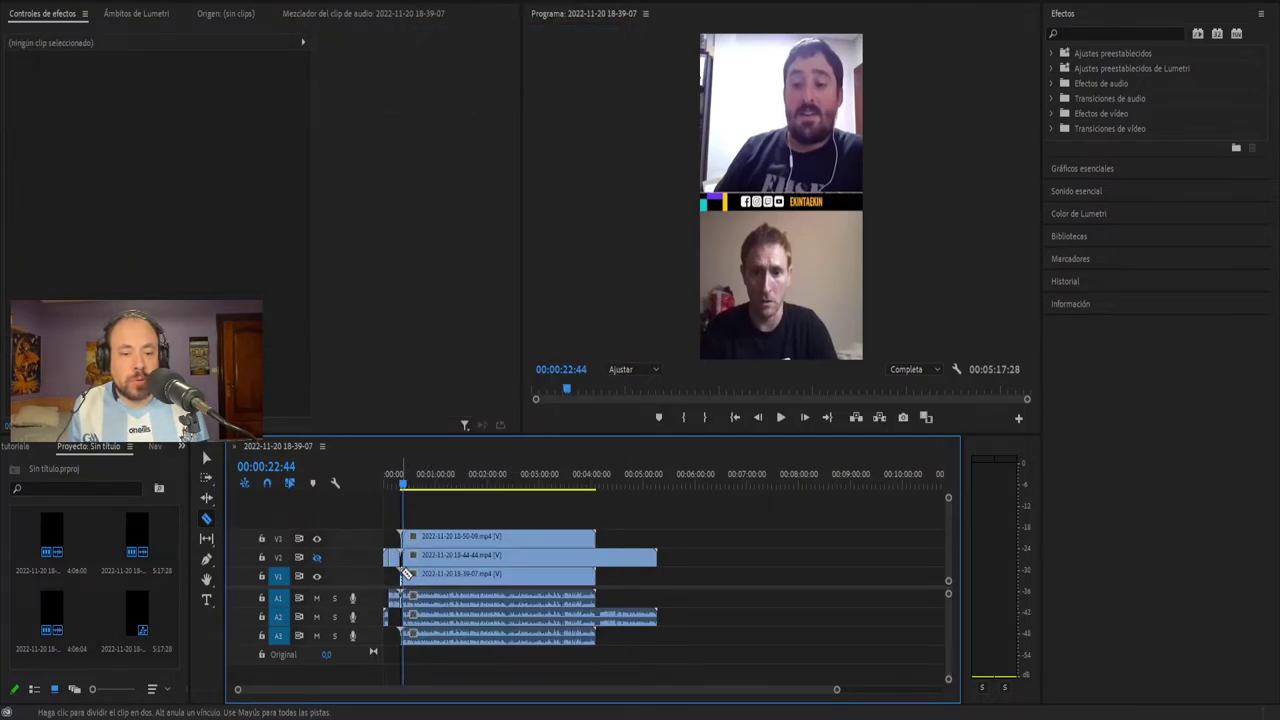
right_click(405, 576)
left_click(458, 35)
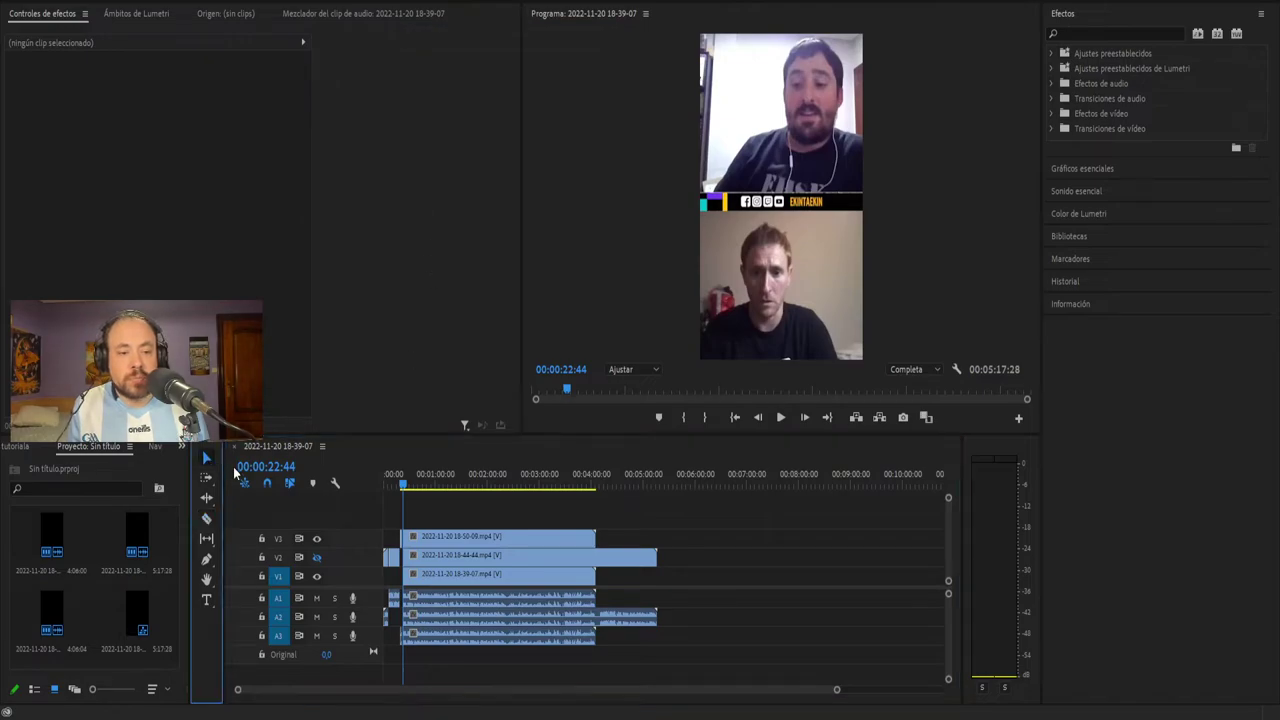
left_click(398, 536)
left_click_drag(398, 536, 408, 556)
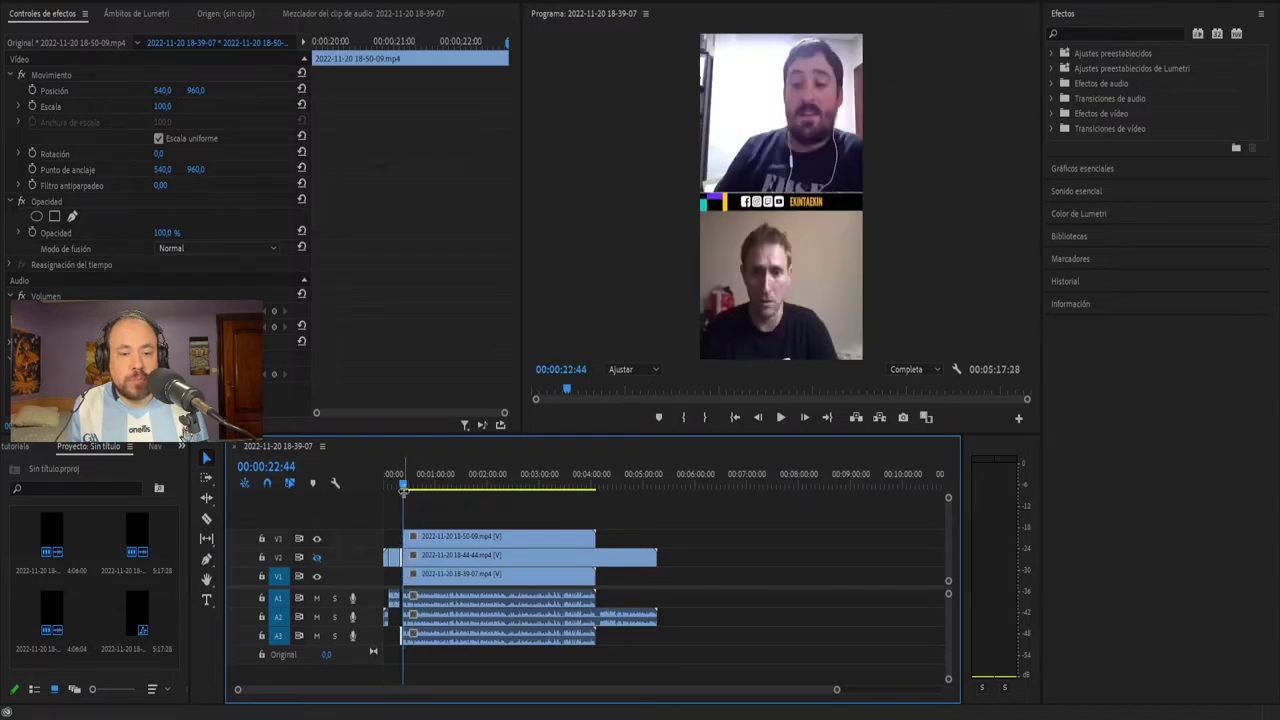
left_click_drag(404, 487, 357, 488)
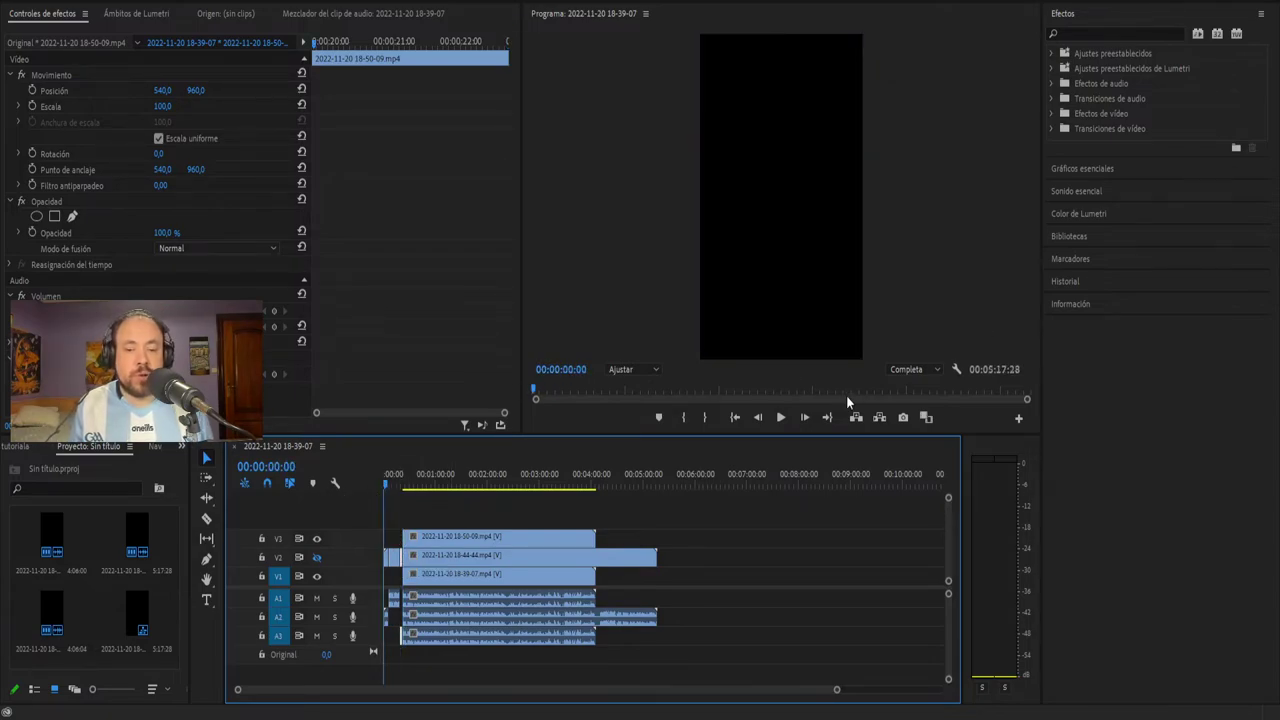
left_click(775, 428)
left_click(786, 418)
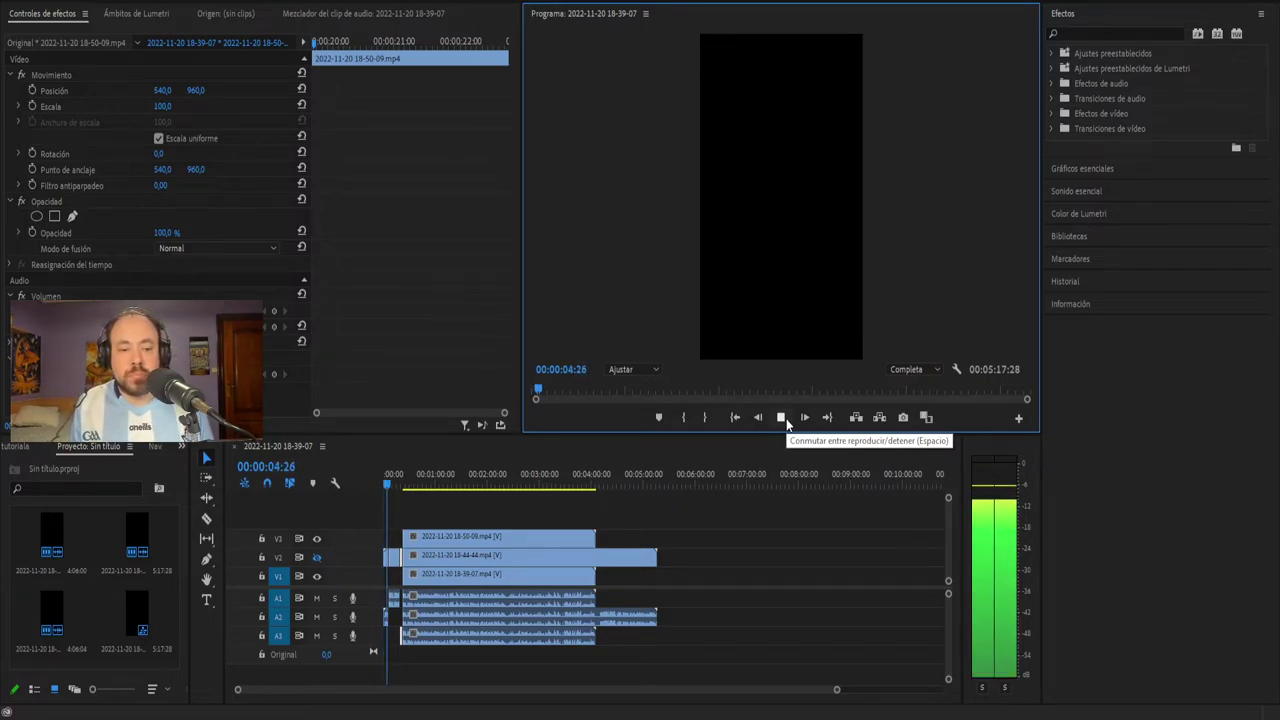
left_click(780, 418)
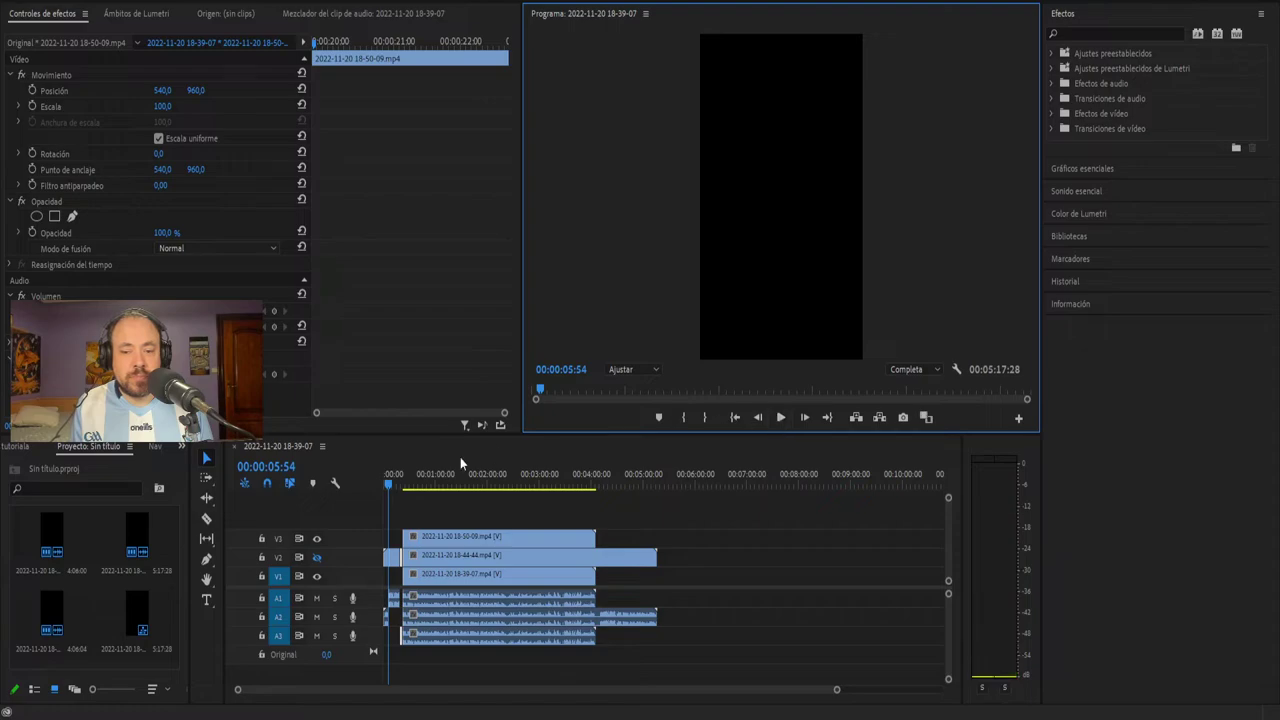
left_click(387, 484)
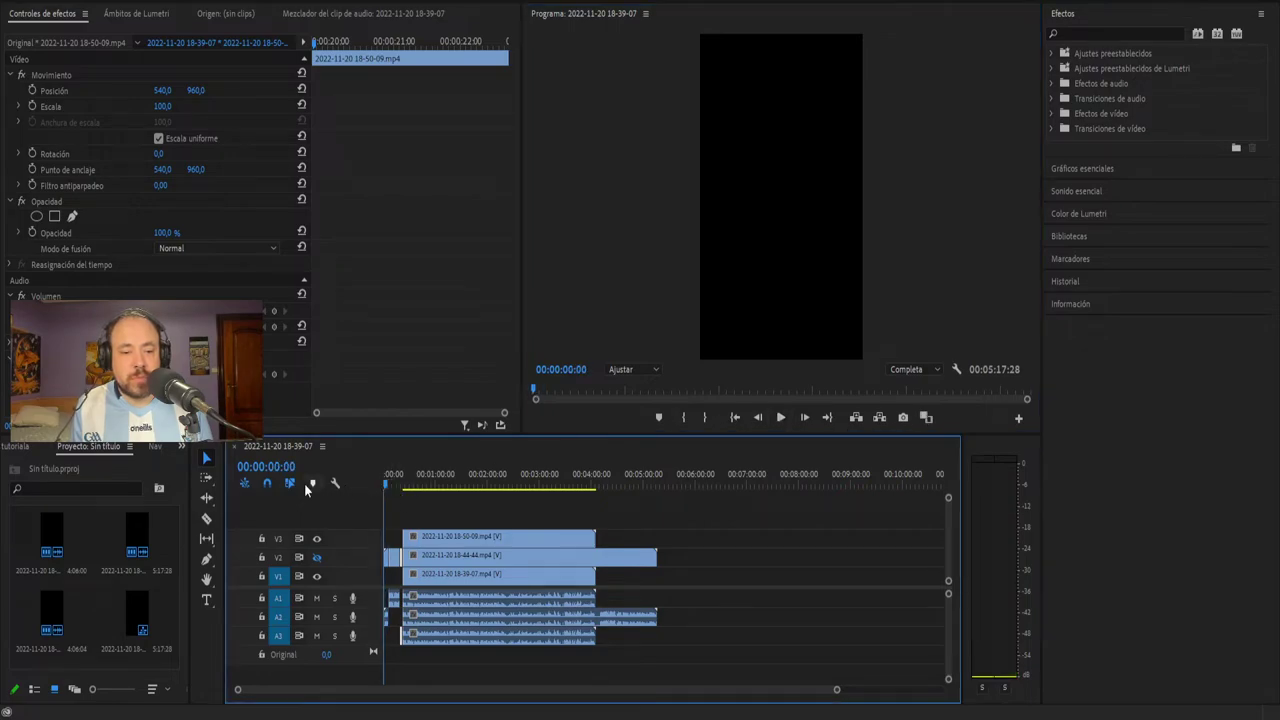
- Show video track V2 and play the edited sequence from the start to check the layout cuts, stopping at 00:00:23:31
left_click(317, 558)
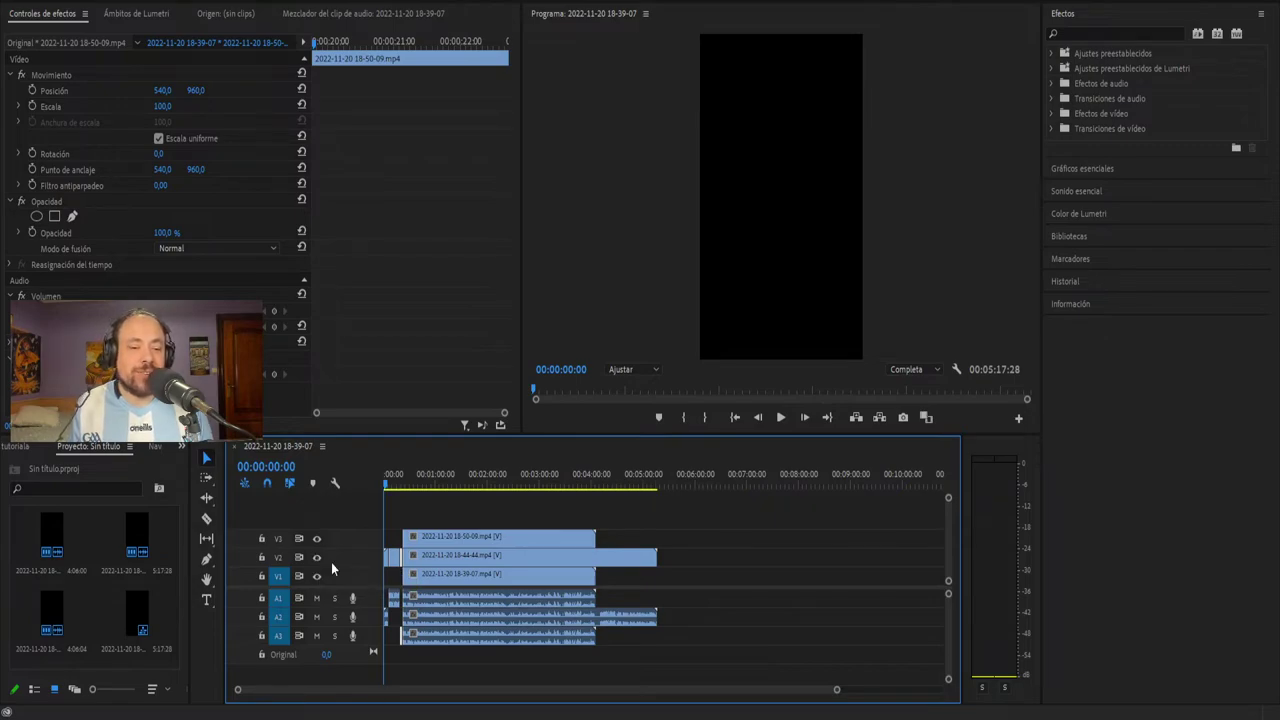
left_click(779, 418)
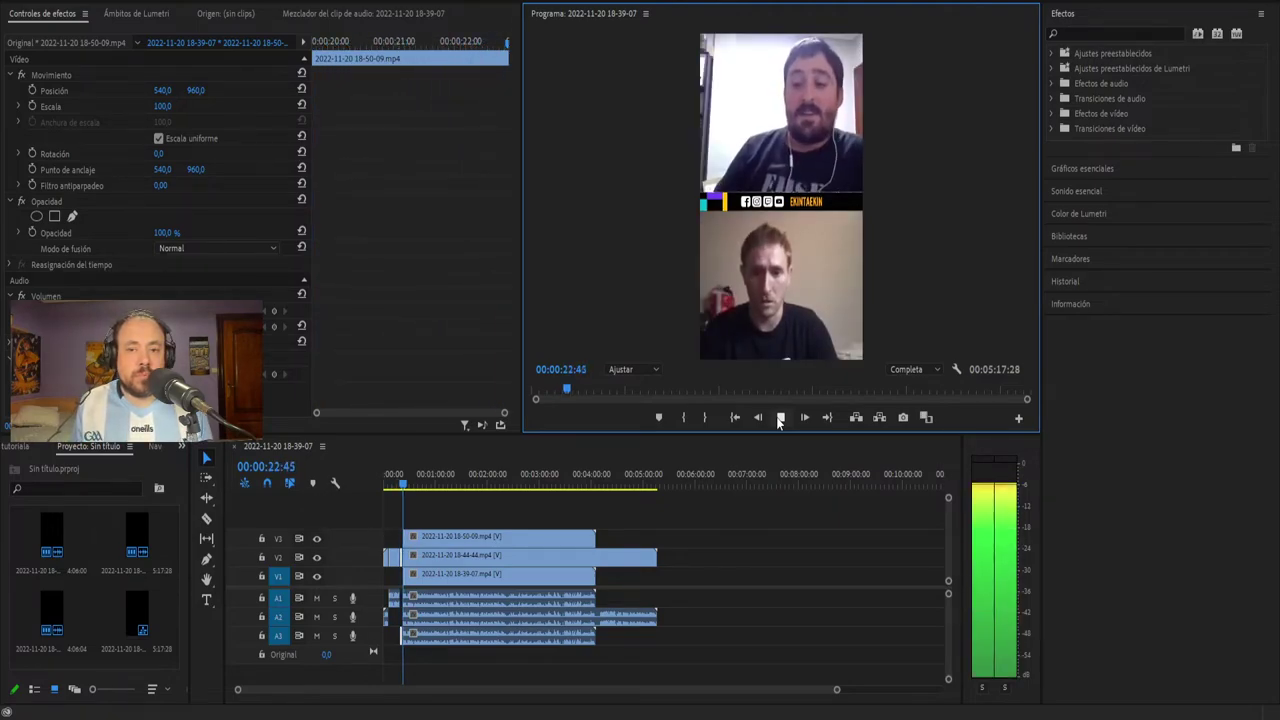
left_click(780, 419)
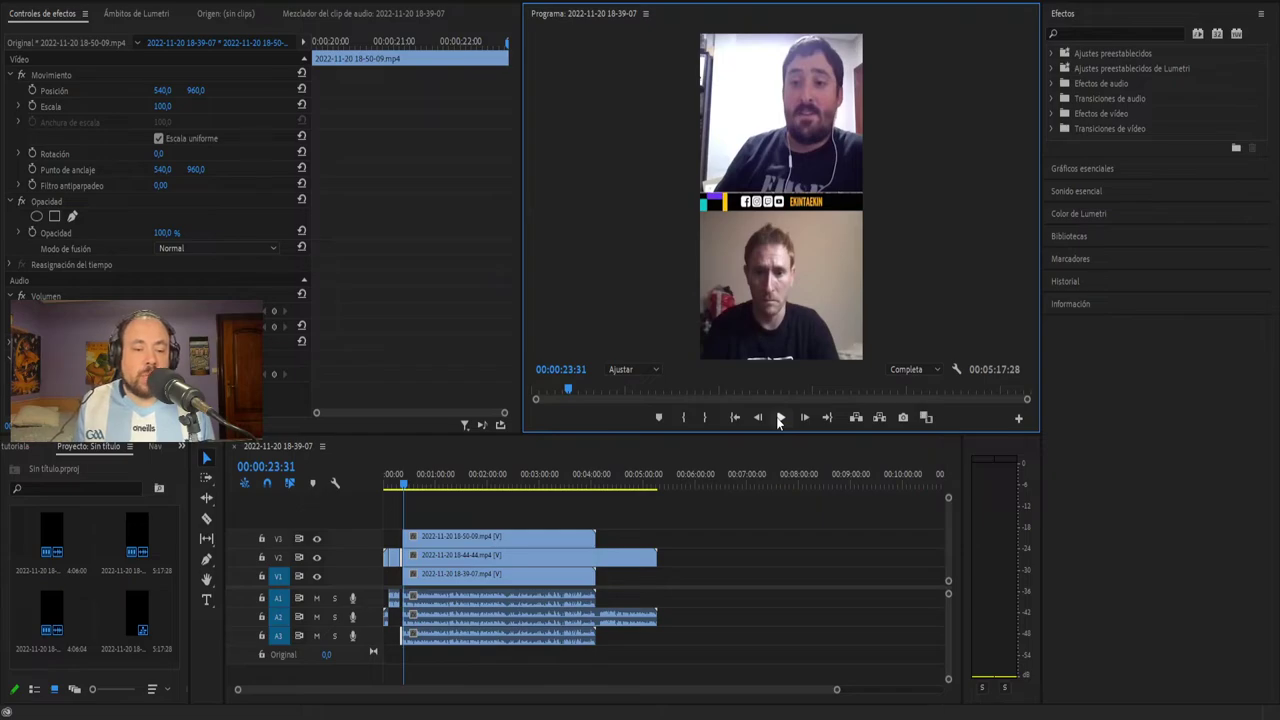